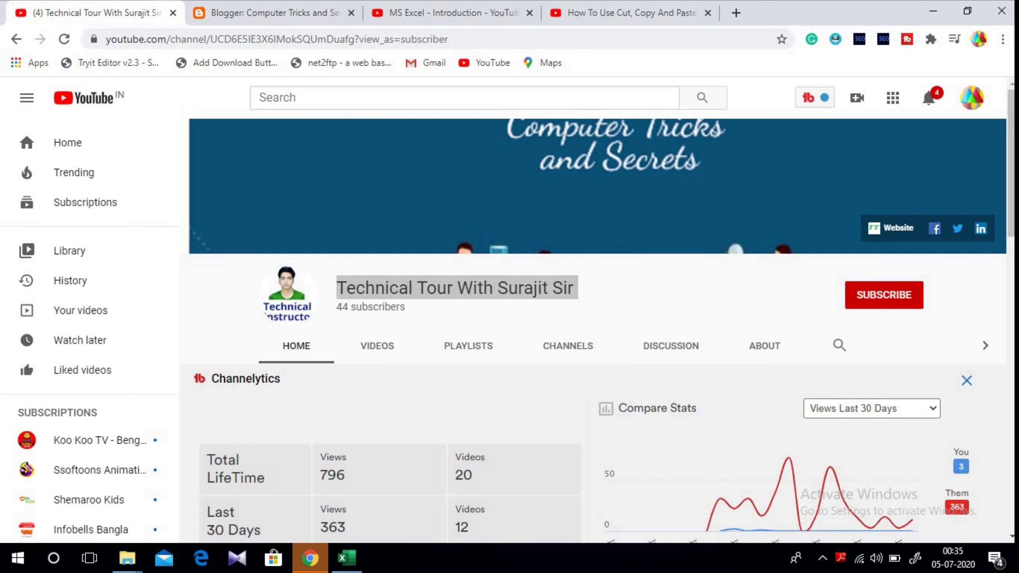
- Leave the SUM, SUMIF and SUMIFS title slide and bring up the YouTube channel page
click(619, 285)
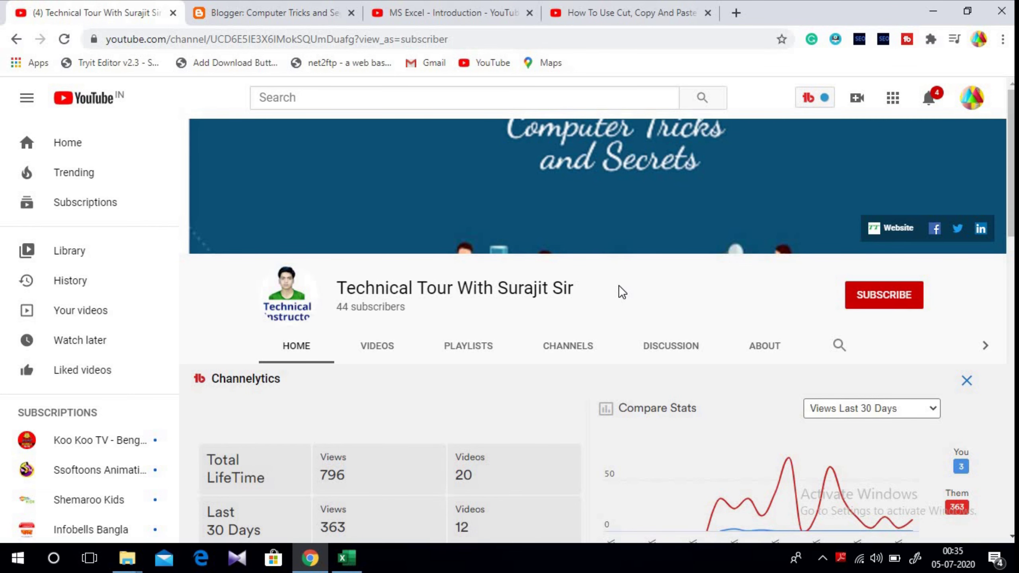
- Subscribe to the channel and set its notification bell to All
triple_click(492, 289)
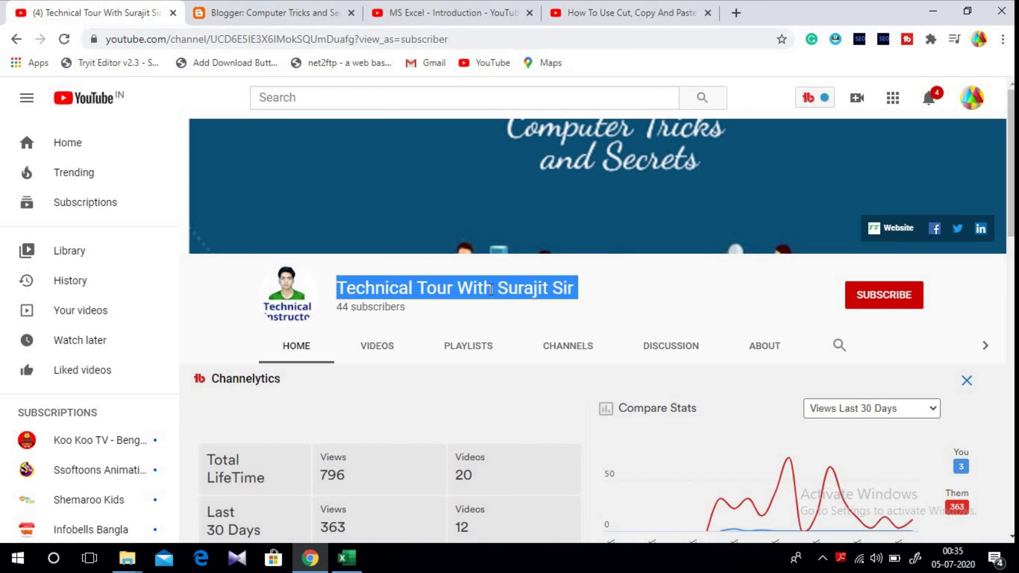
click(665, 285)
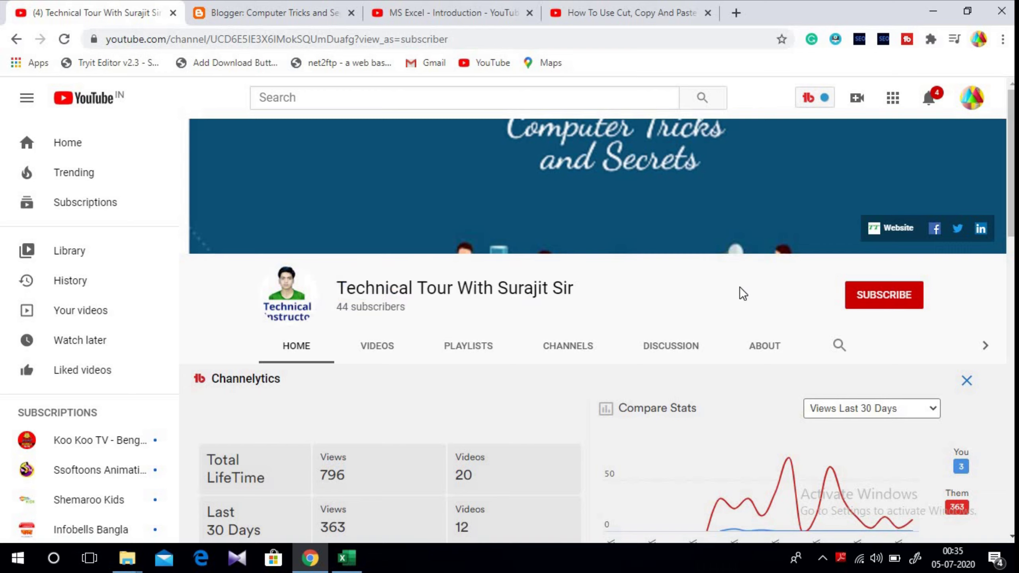
click(880, 304)
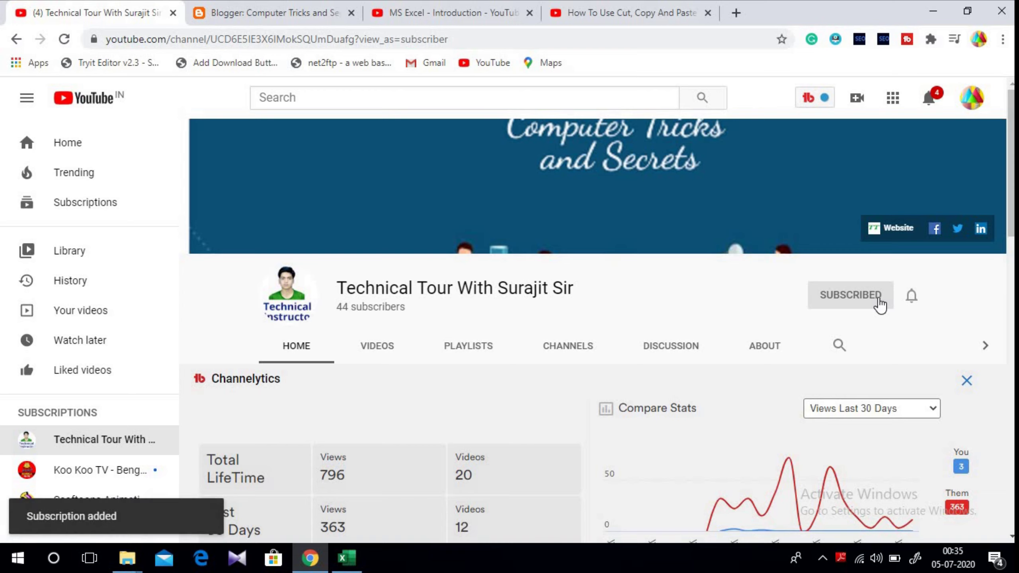
click(912, 297)
click(868, 331)
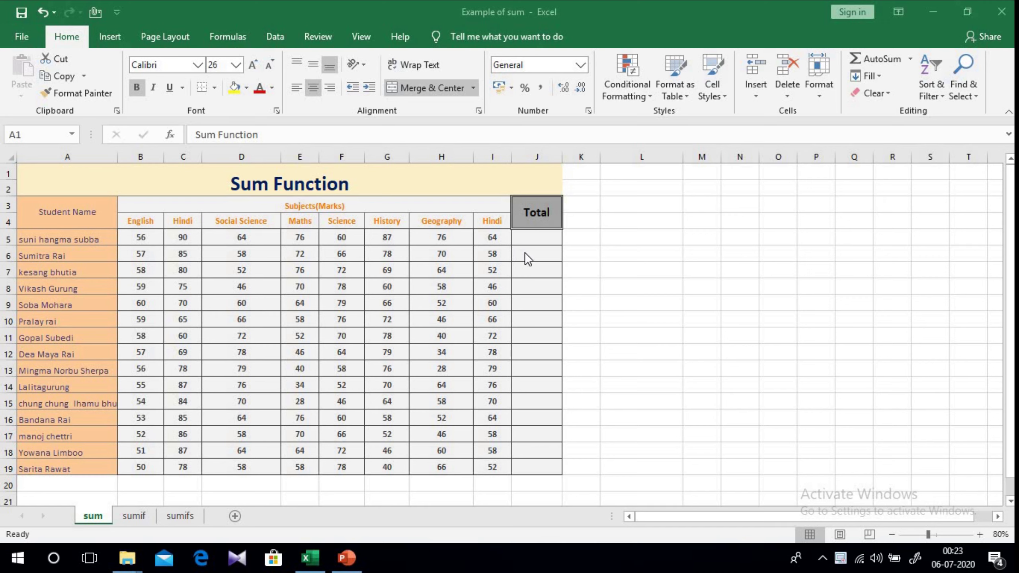
- Begin =SUM( in J6 and add the English, Hindi and Social Science marks B6, C6, D6
click(525, 252)
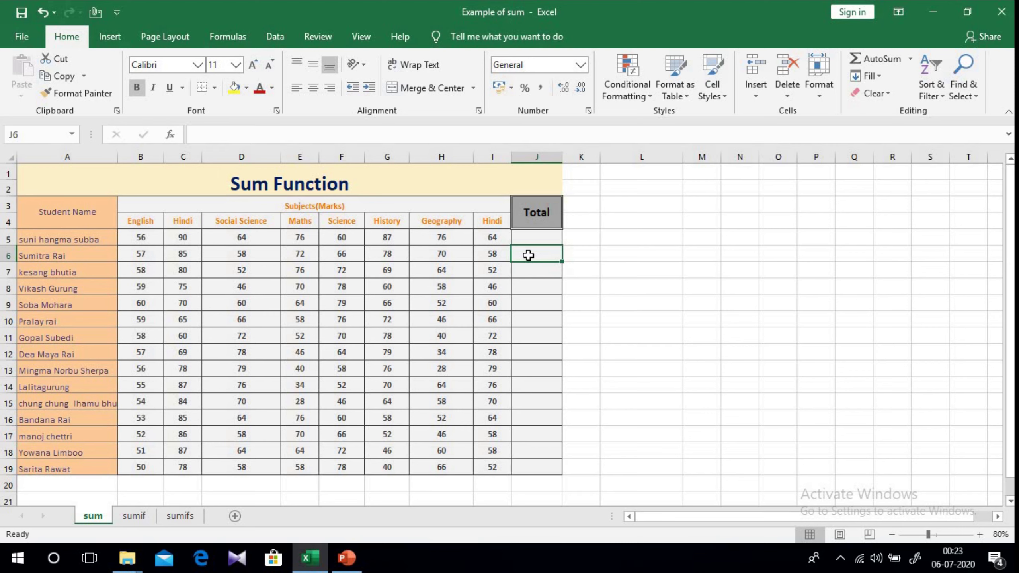
text(=)
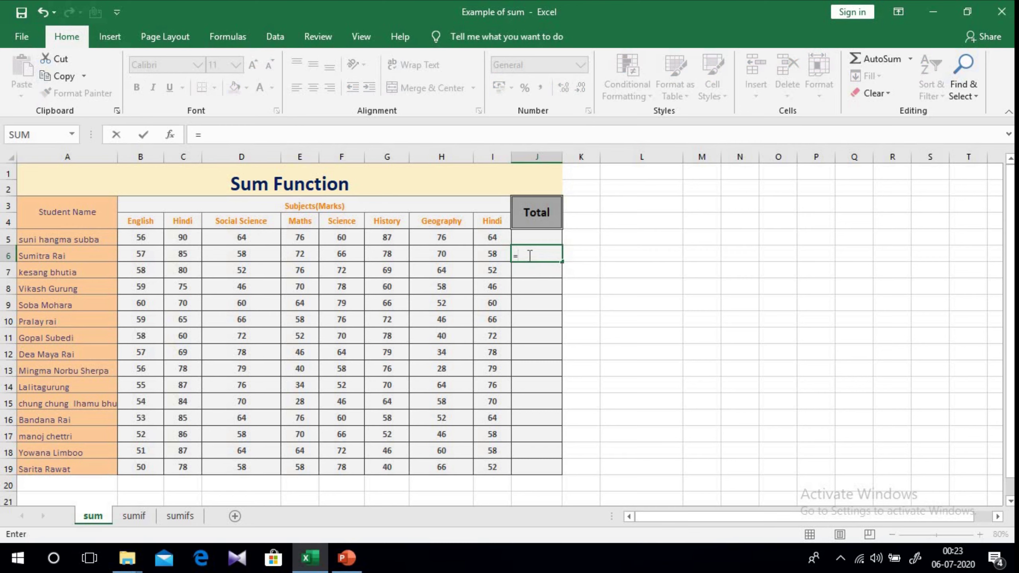
text(su)
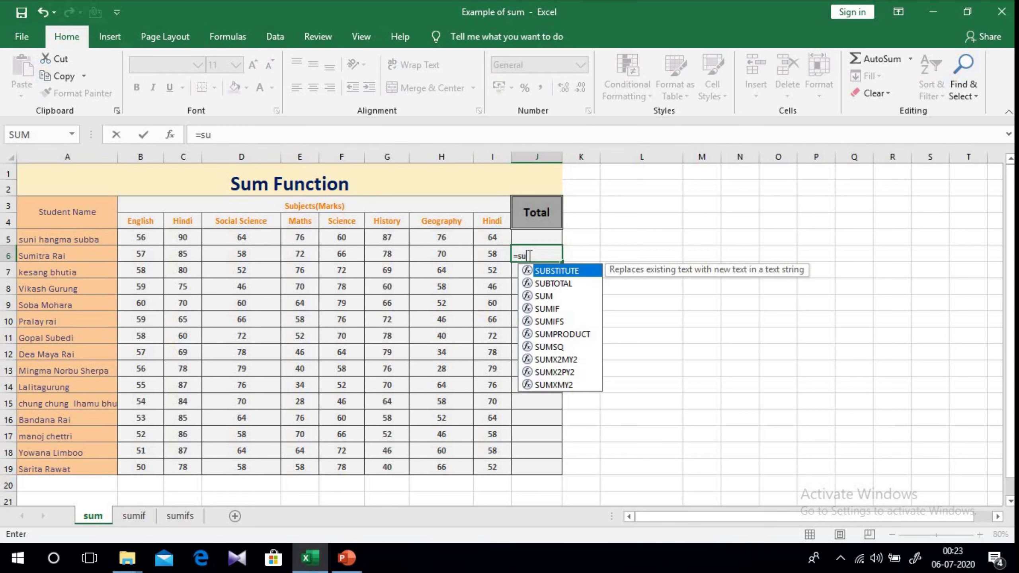
text(m)
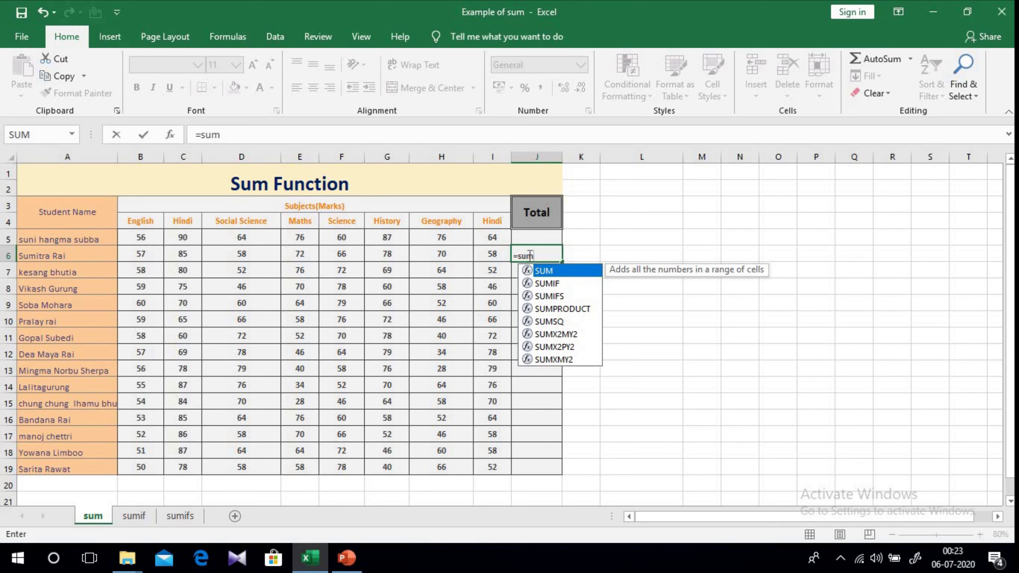
double_click(541, 271)
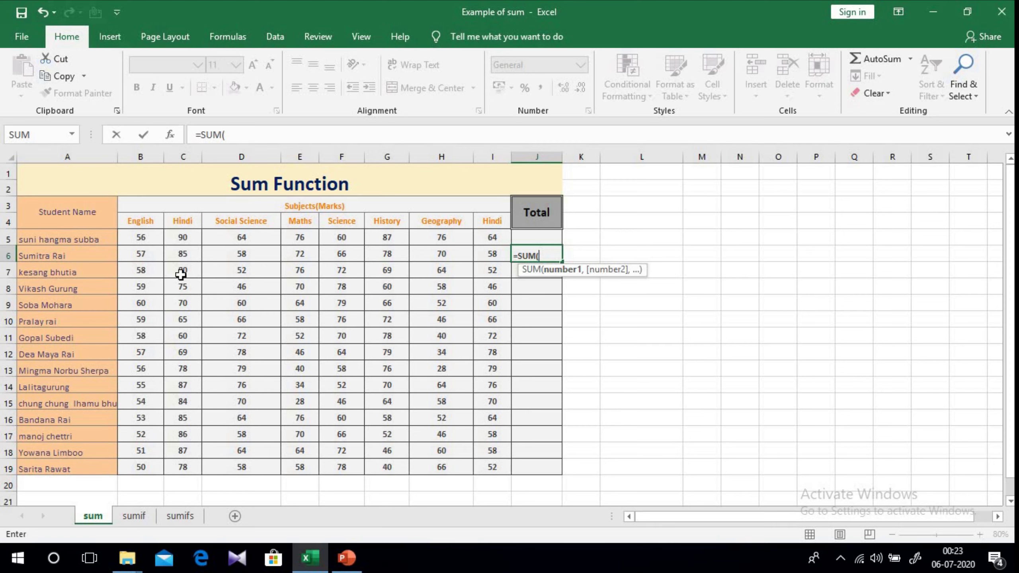
click(141, 254)
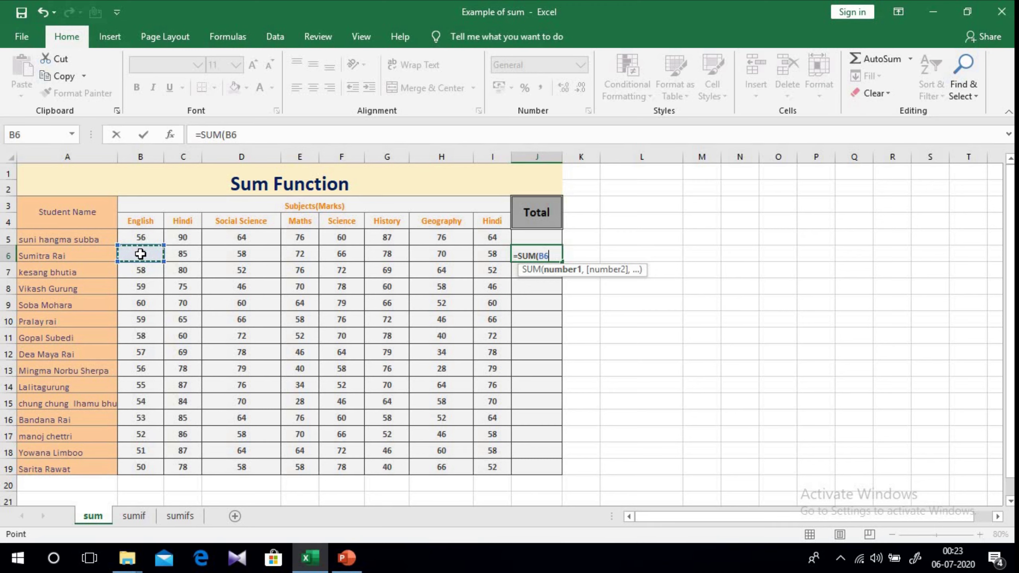
text(,)
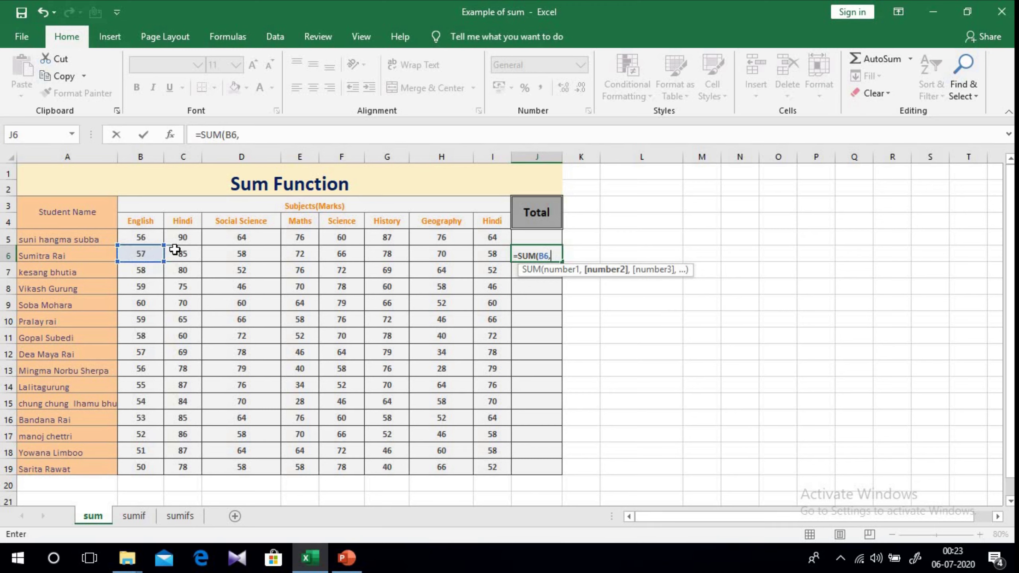
click(175, 250)
text(,)
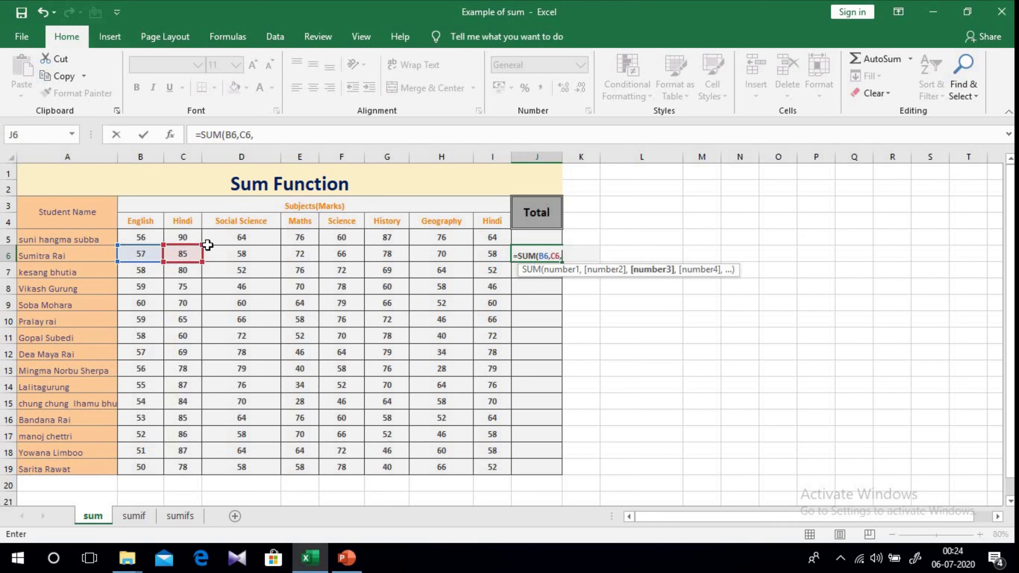
click(239, 254)
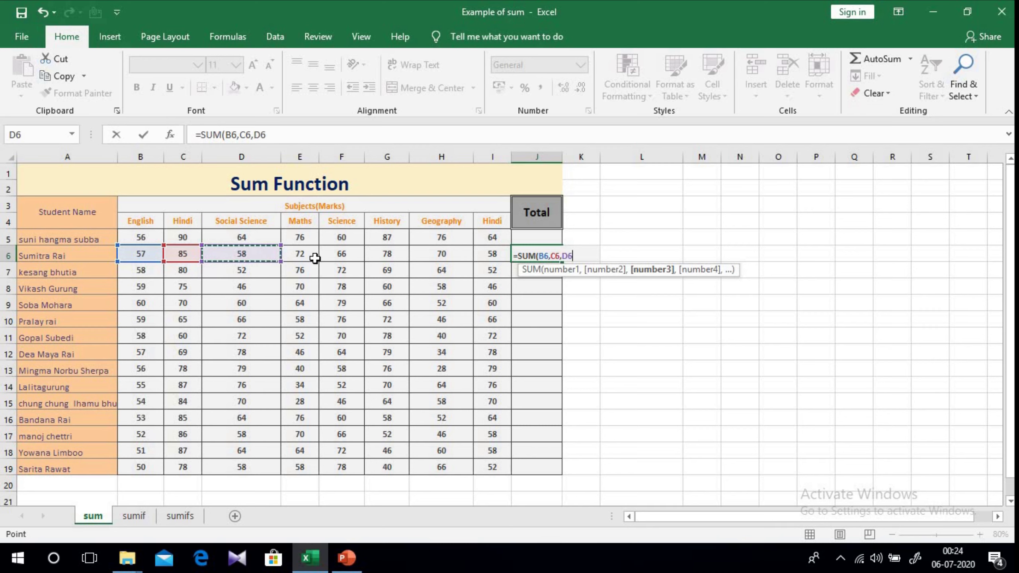
text(,)
- Add cells E6 through I6 and close the formula, giving J6 a total of 544
click(299, 253)
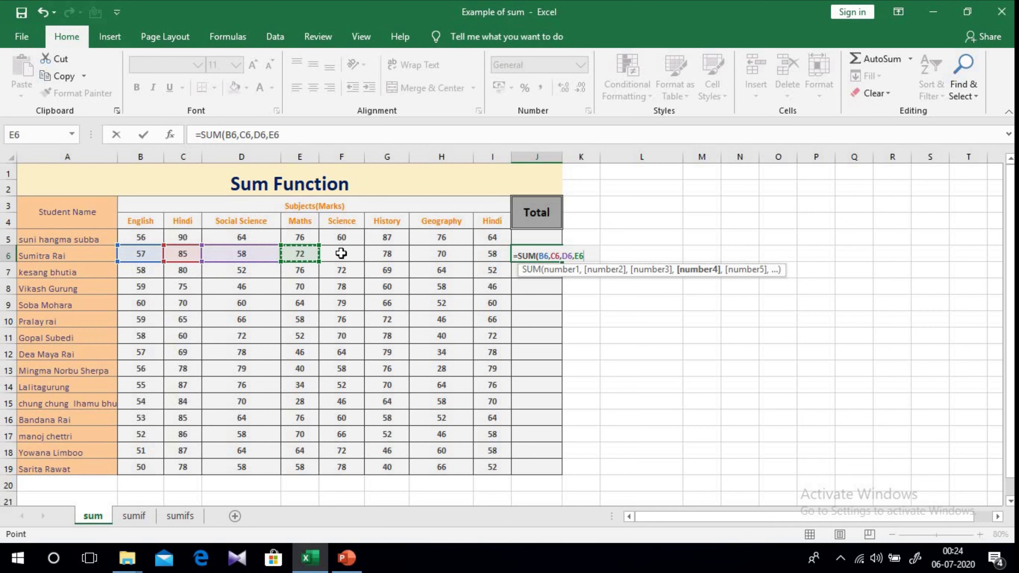
text(,)
click(341, 252)
text(,)
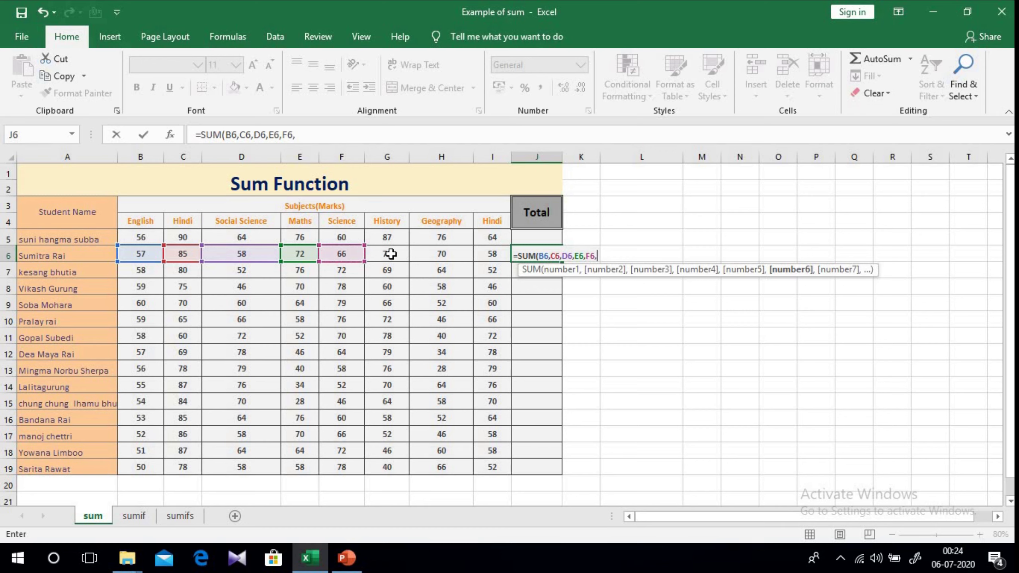
click(391, 254)
text(,)
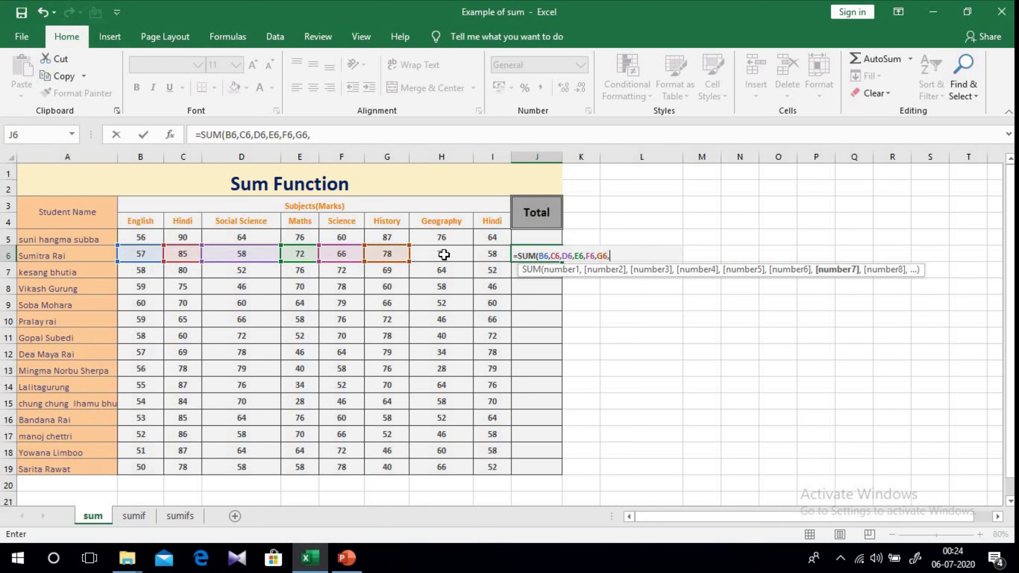
click(443, 254)
text(,)
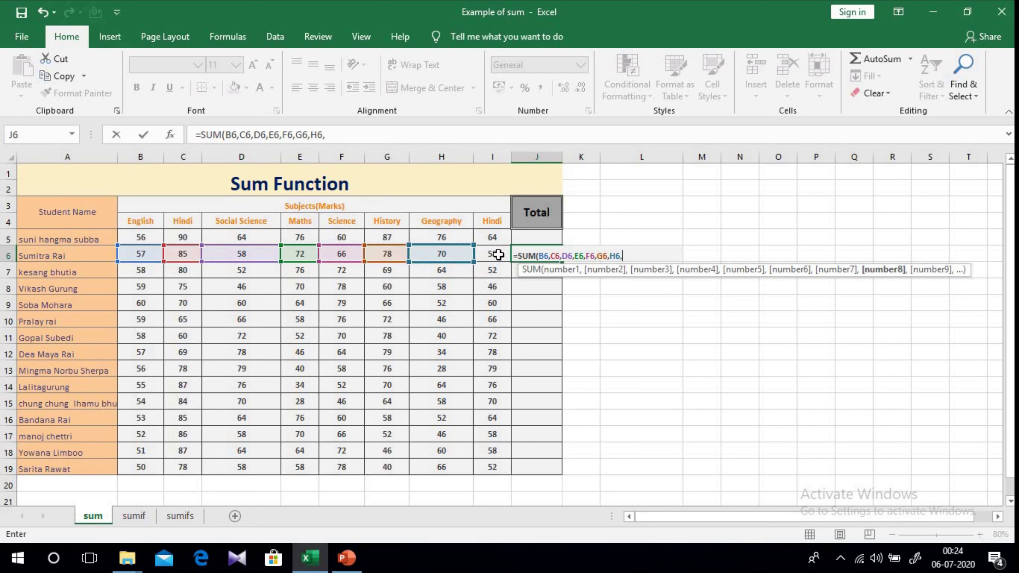
click(498, 256)
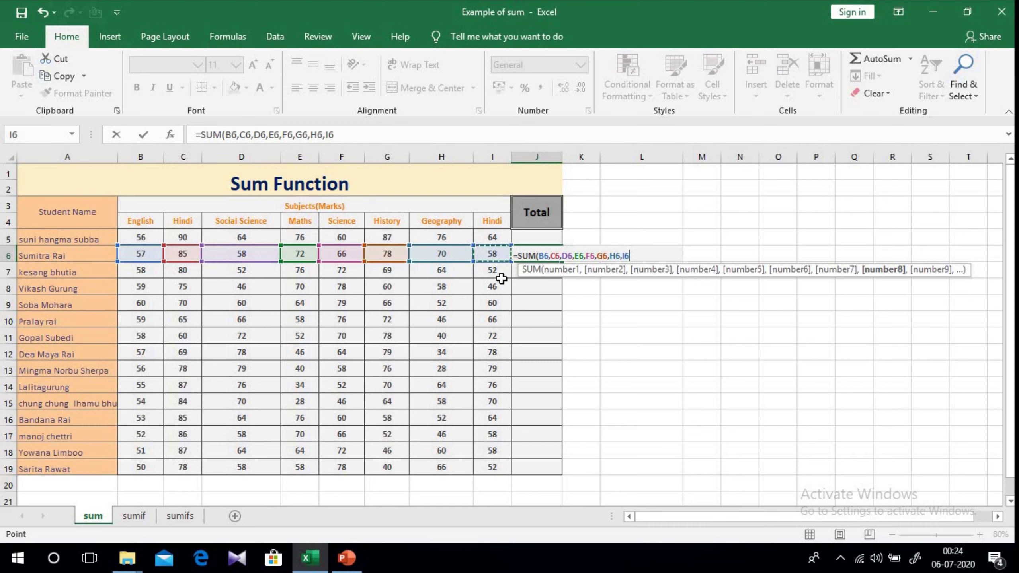
text())
key(Return)
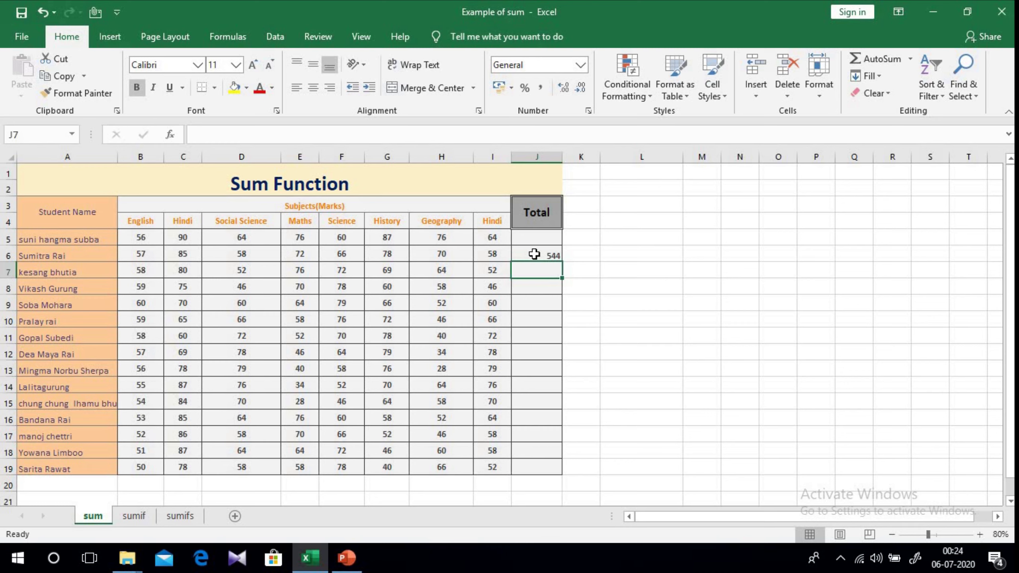
- Delete the =SUM(B6,C6,…,I6) formula from J6, leaving the Total column empty
click(556, 254)
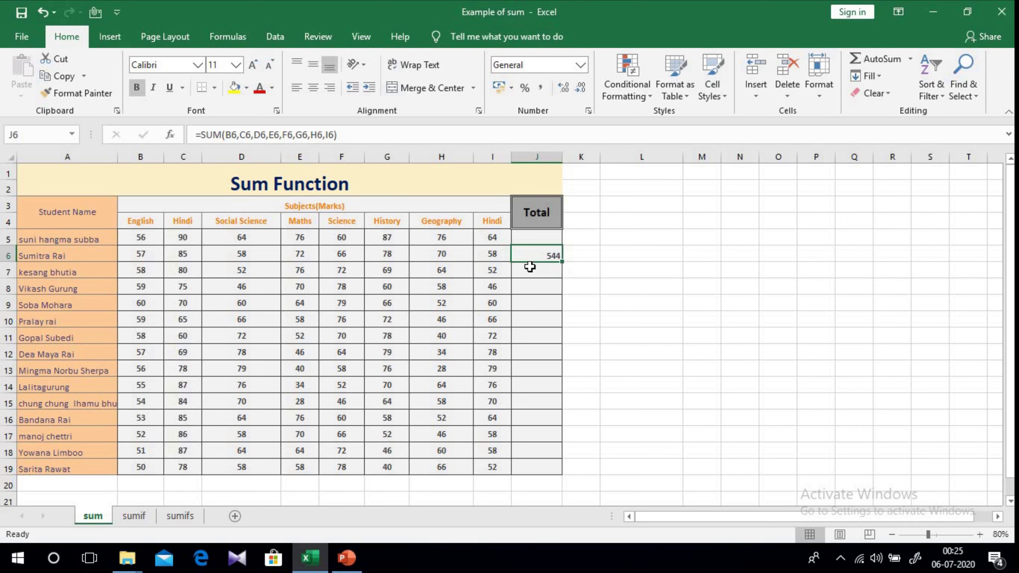
double_click(539, 254)
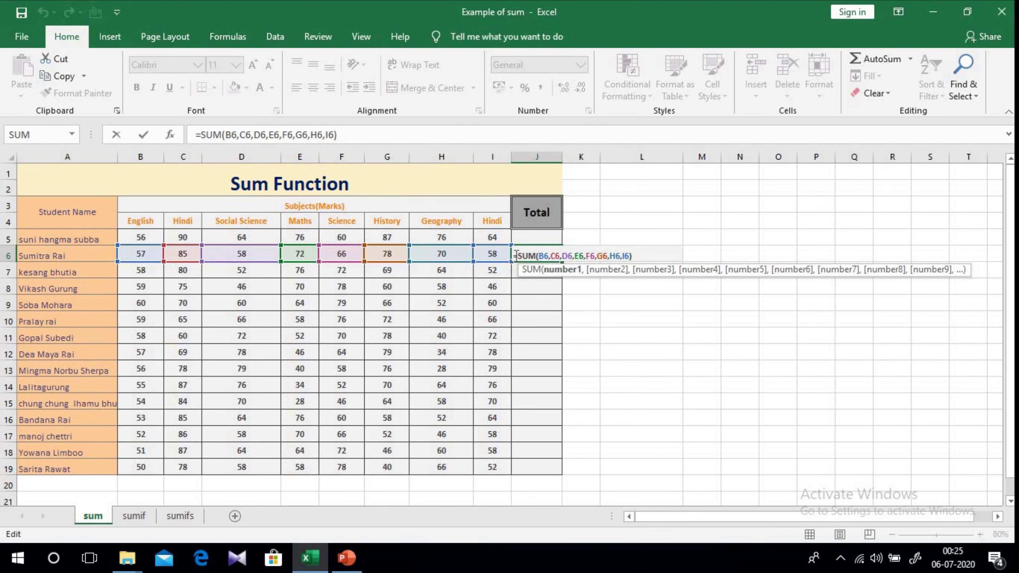
click(645, 257)
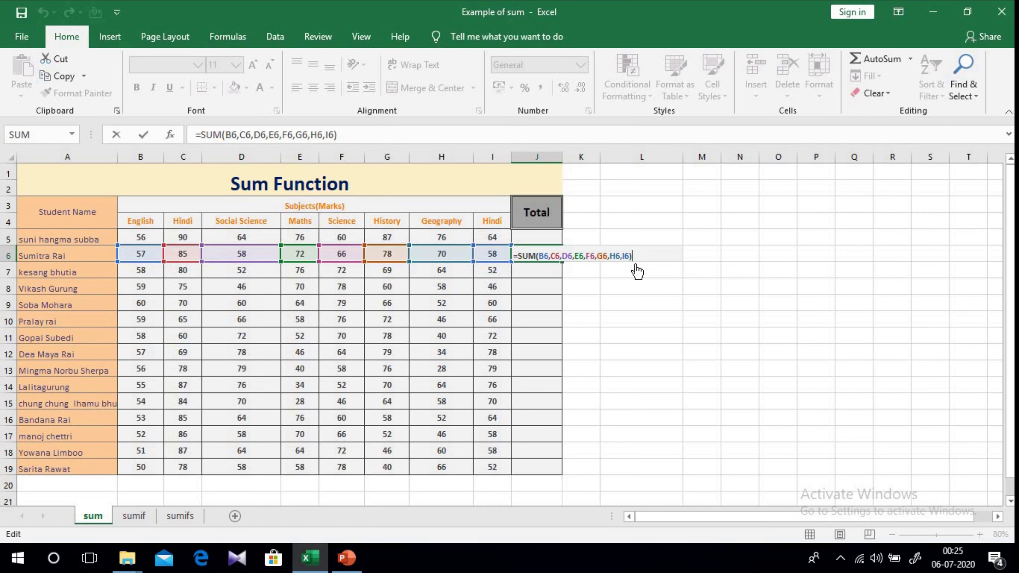
key(BackSpace)
key(BackSpace)
key(BackSpace)
key(BackSpace)
key(BackSpace)
key(BackSpace)
key(BackSpace)
key(BackSpace)
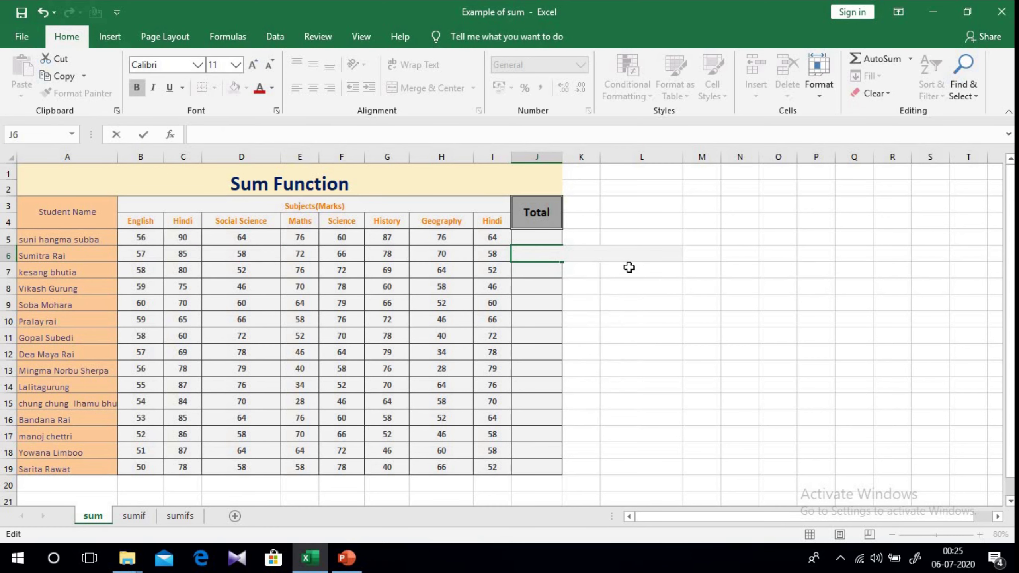
click(618, 224)
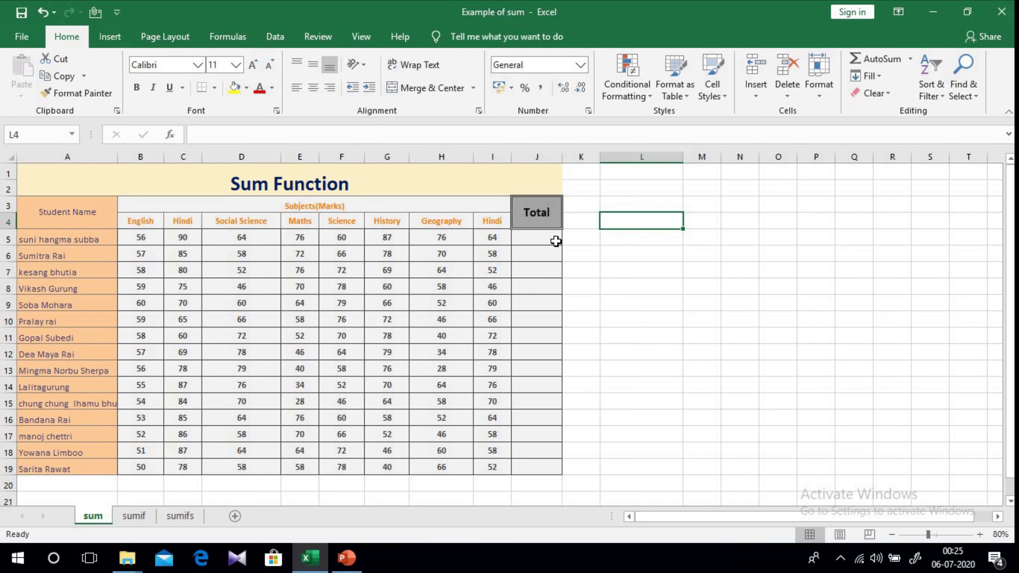
- Enter =SUM(B5:I5) in J5 using a range, giving the first student's total of 573
click(533, 240)
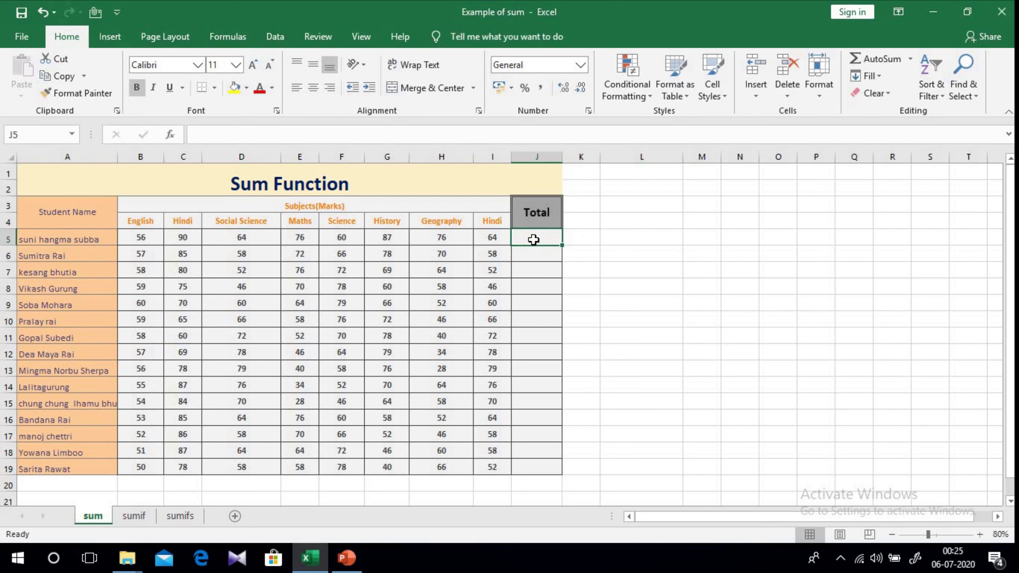
text(=)
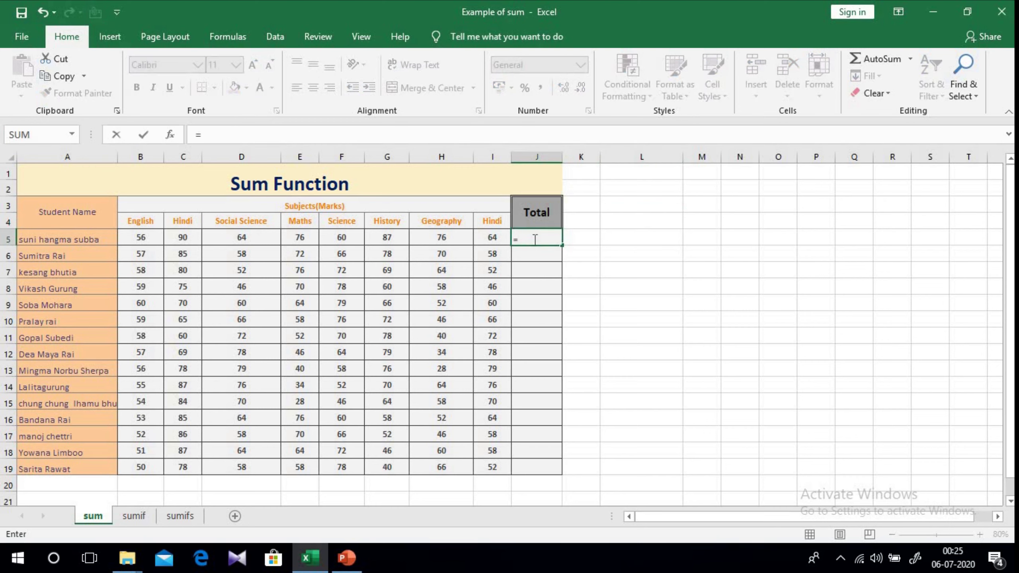
text(su)
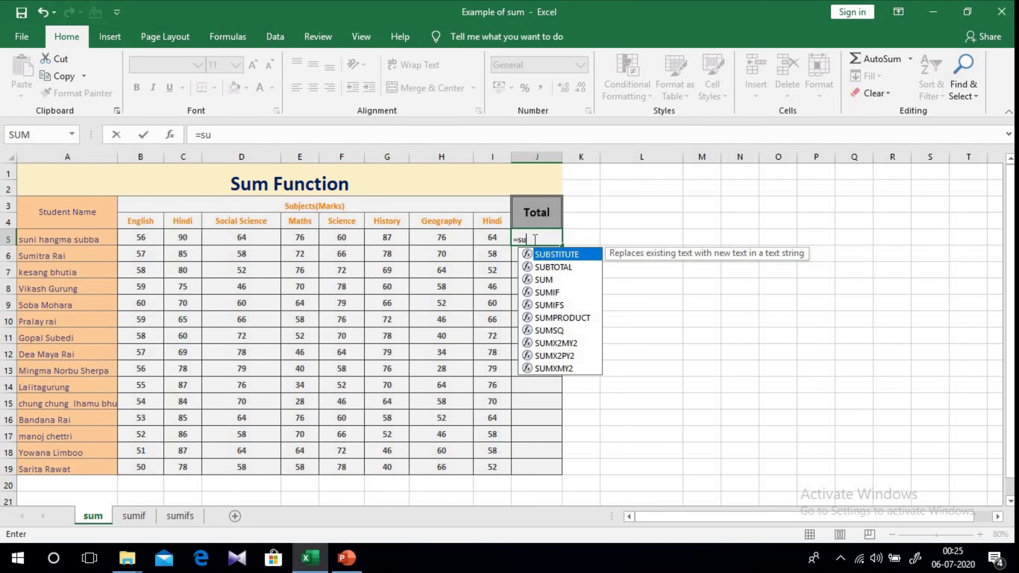
text(m)
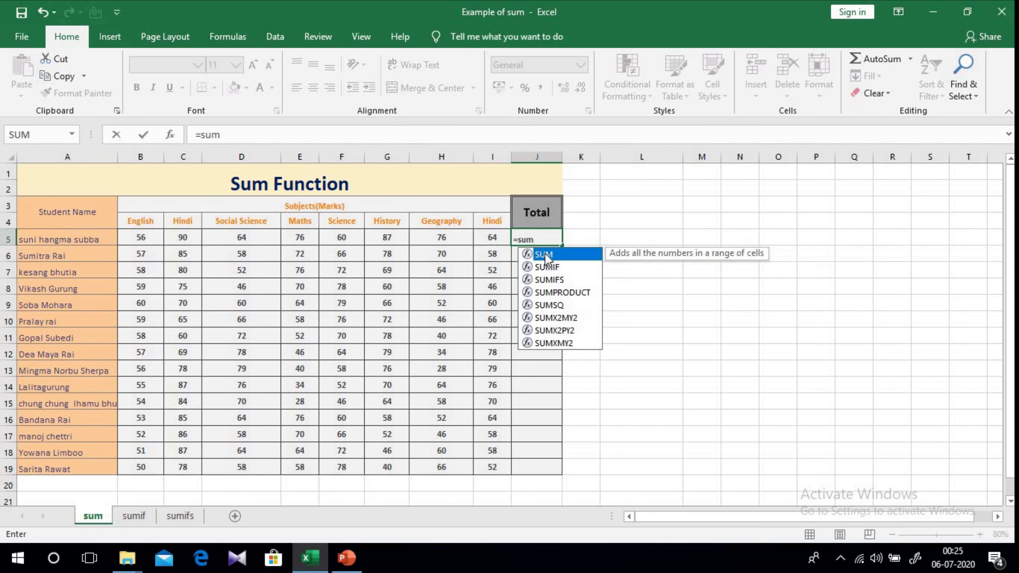
double_click(544, 253)
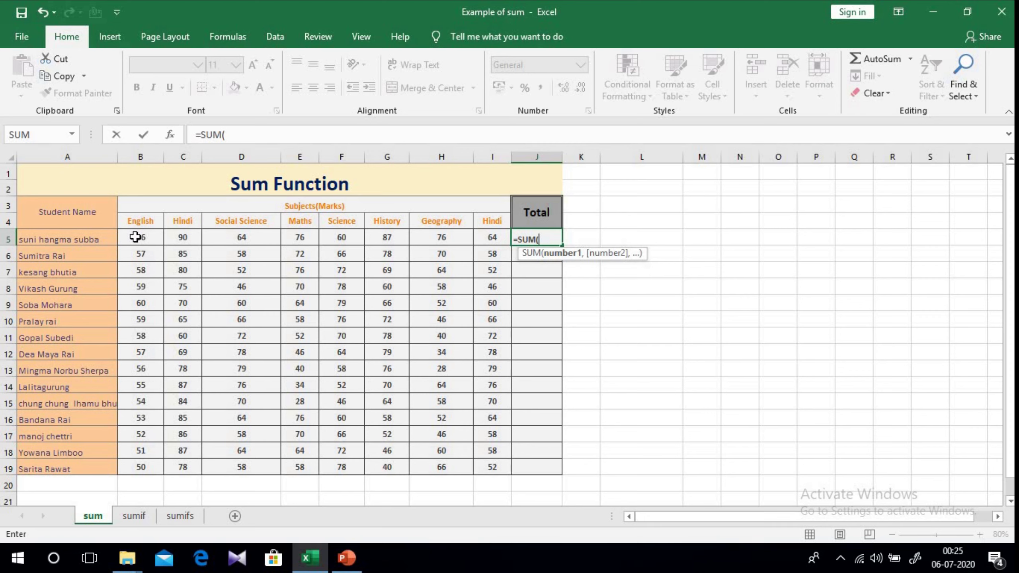
drag(135, 239, 496, 232)
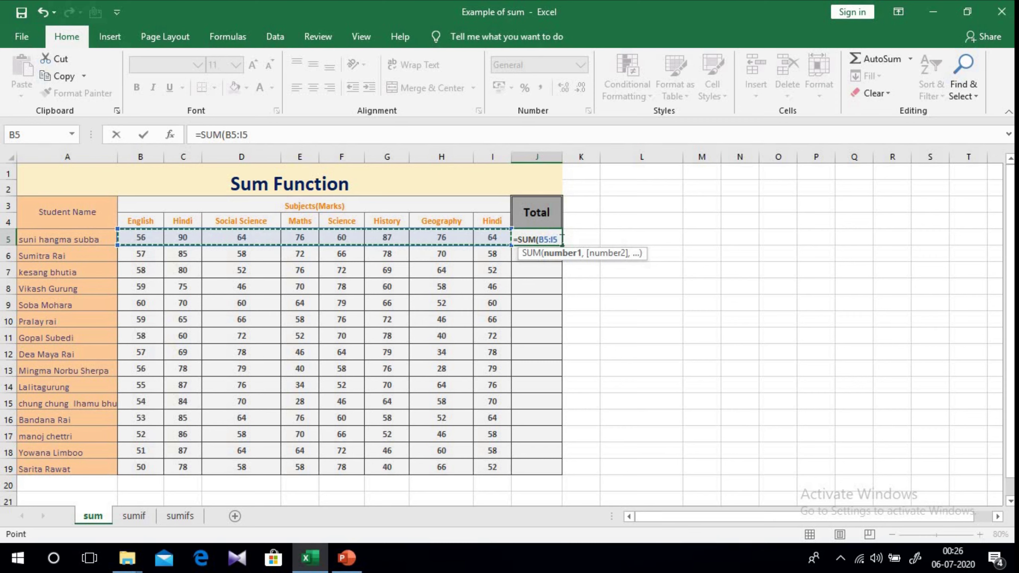
text())
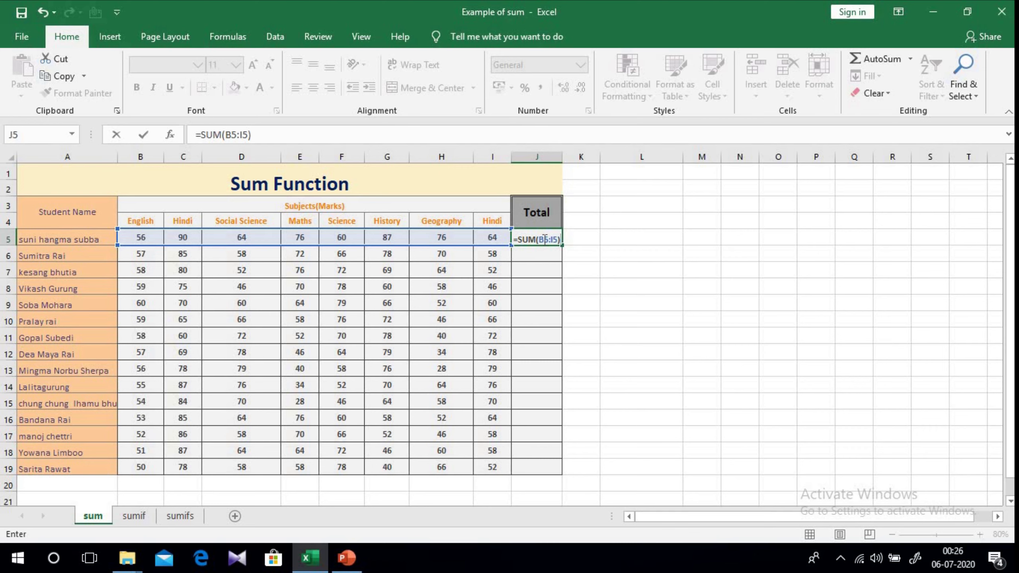
key(Return)
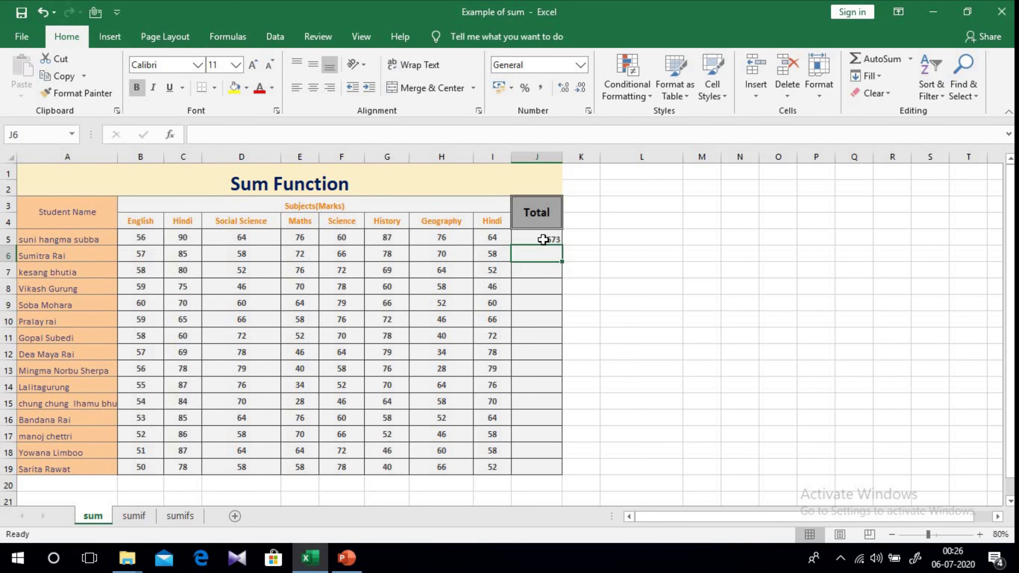
click(543, 240)
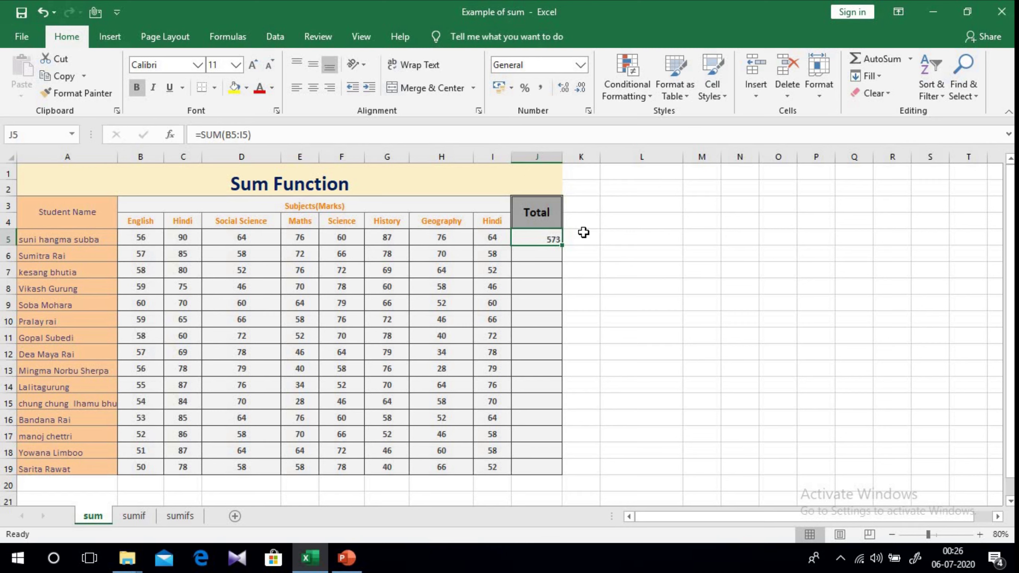
- Select J6 and type =sum to start the second student's total
click(584, 233)
click(545, 236)
click(520, 252)
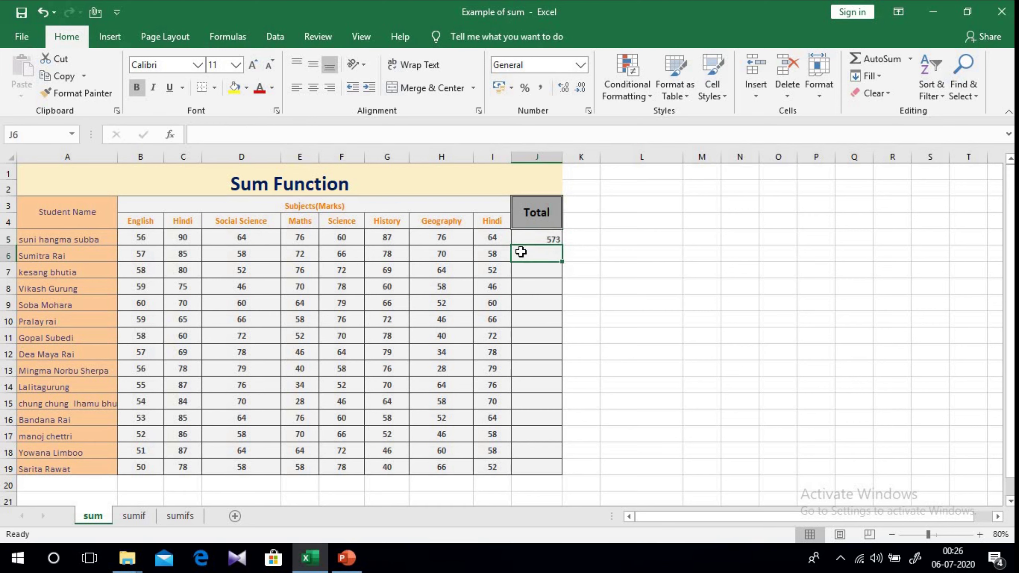
text(=sum)
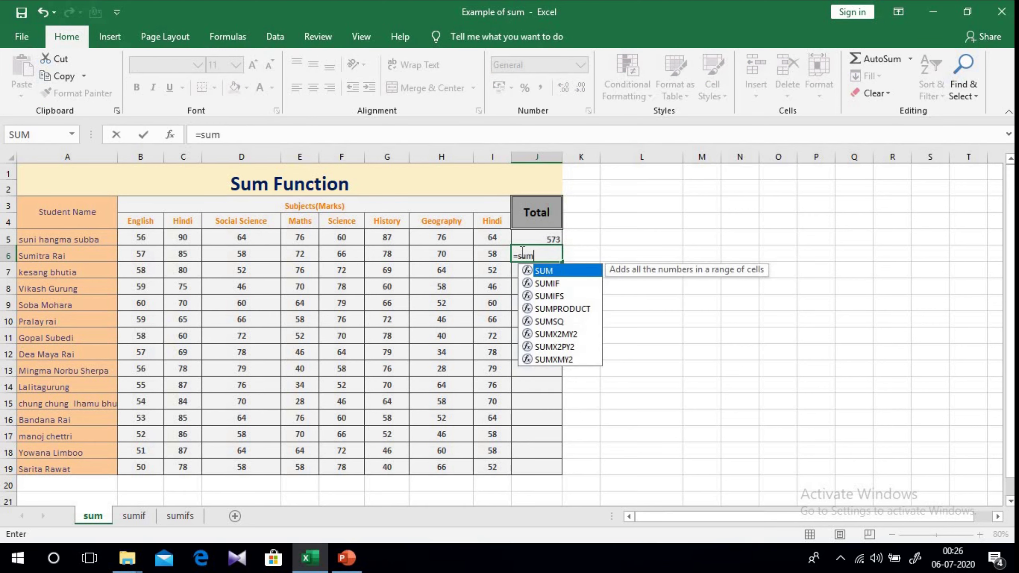
- Complete J6 as =SUM(B6:I6) by selecting the range, giving a total of 544
double_click(542, 271)
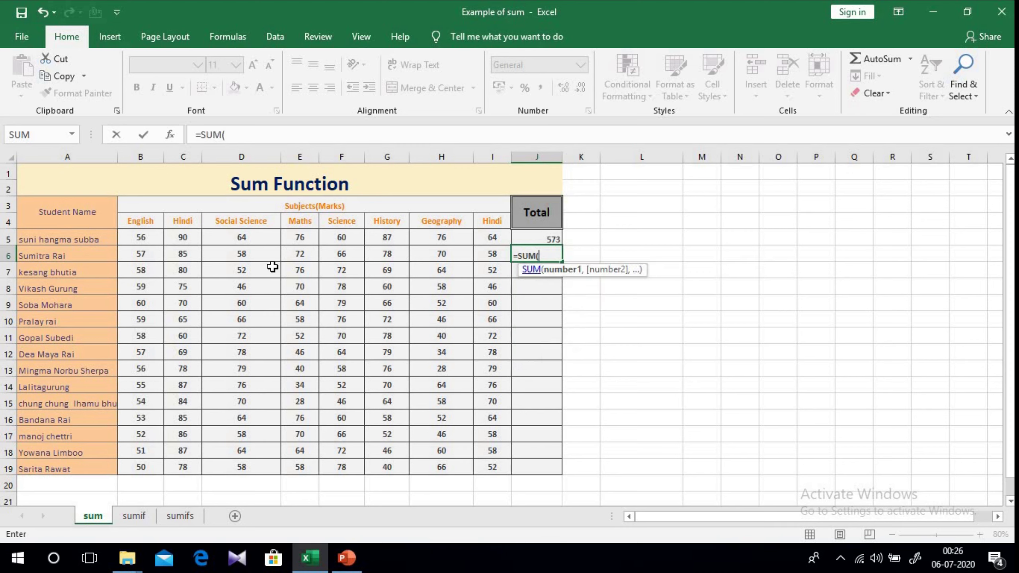
click(138, 254)
drag(308, 252, 480, 253)
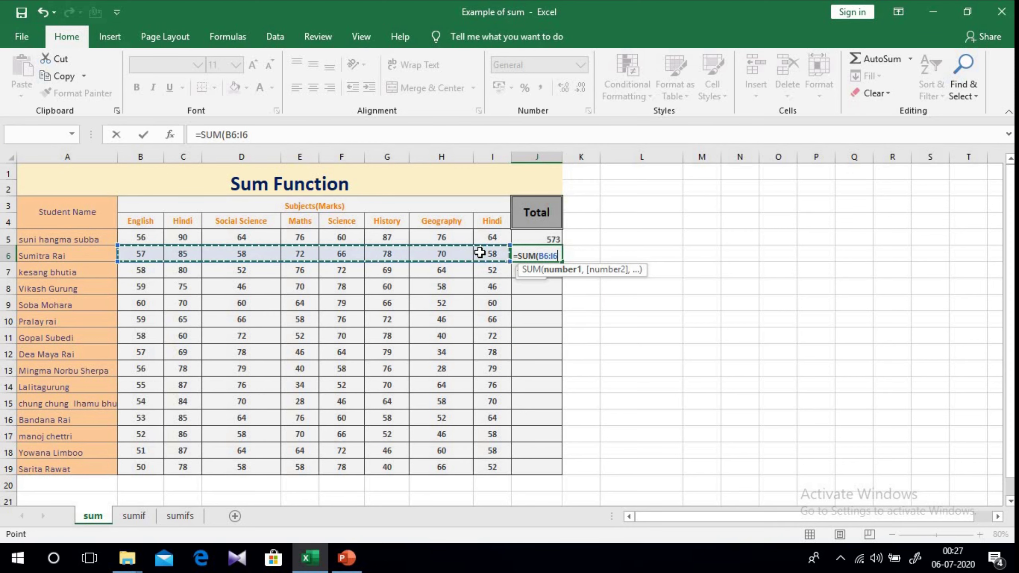
text())
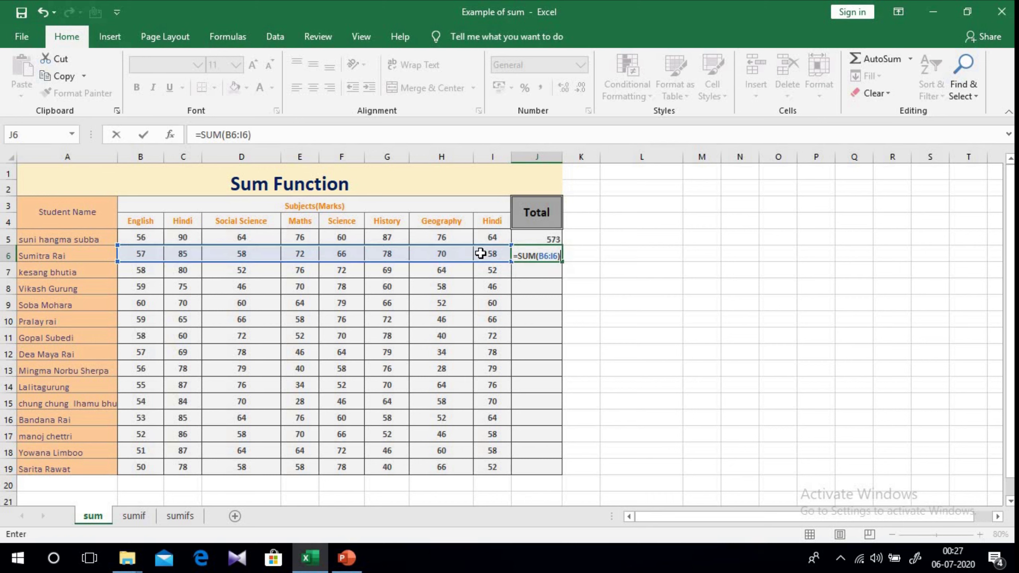
key(Return)
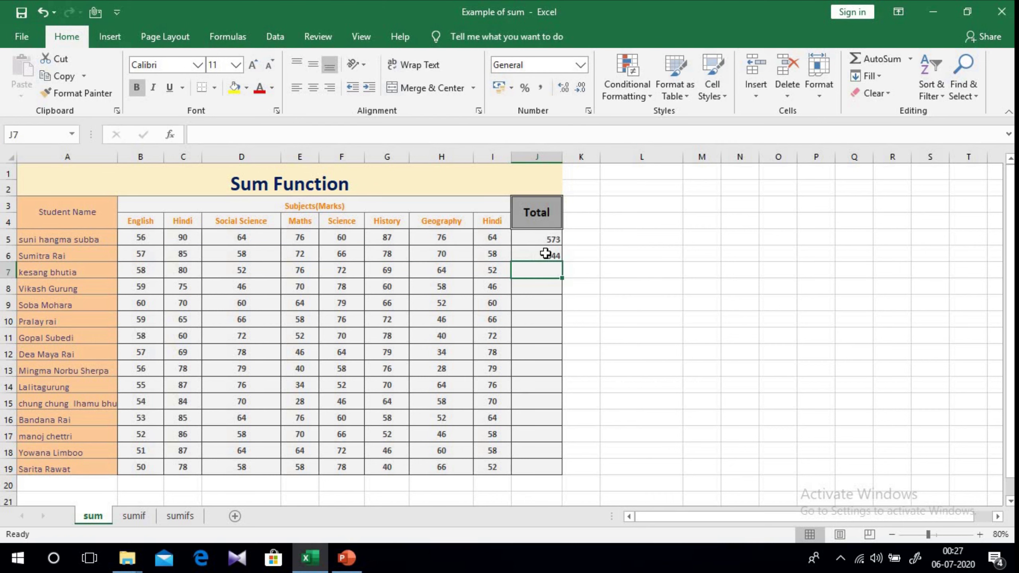
- Fill J5's SUM formula down to J19, producing totals through 480 for the last student
click(545, 254)
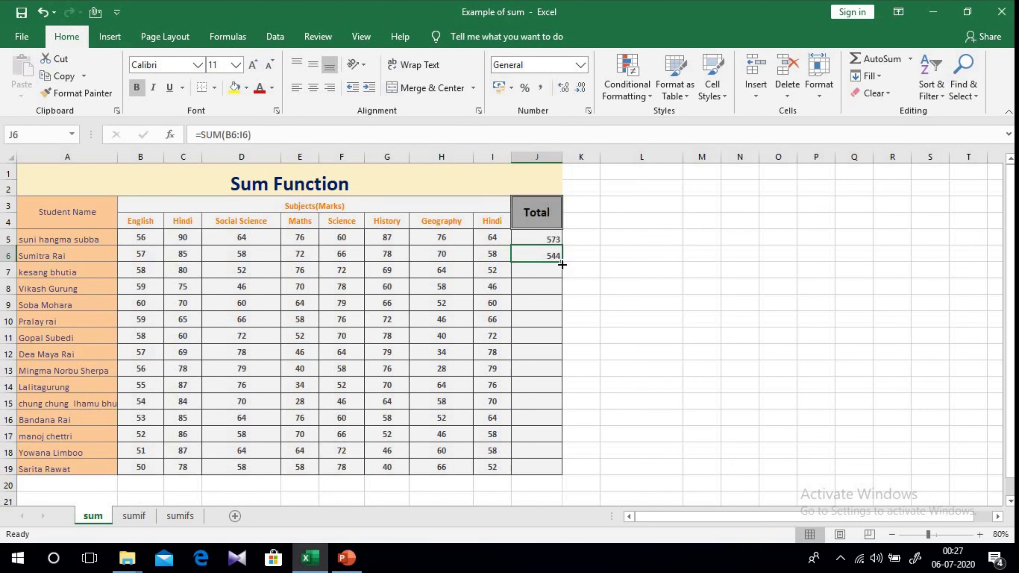
click(539, 242)
drag(538, 249, 540, 239)
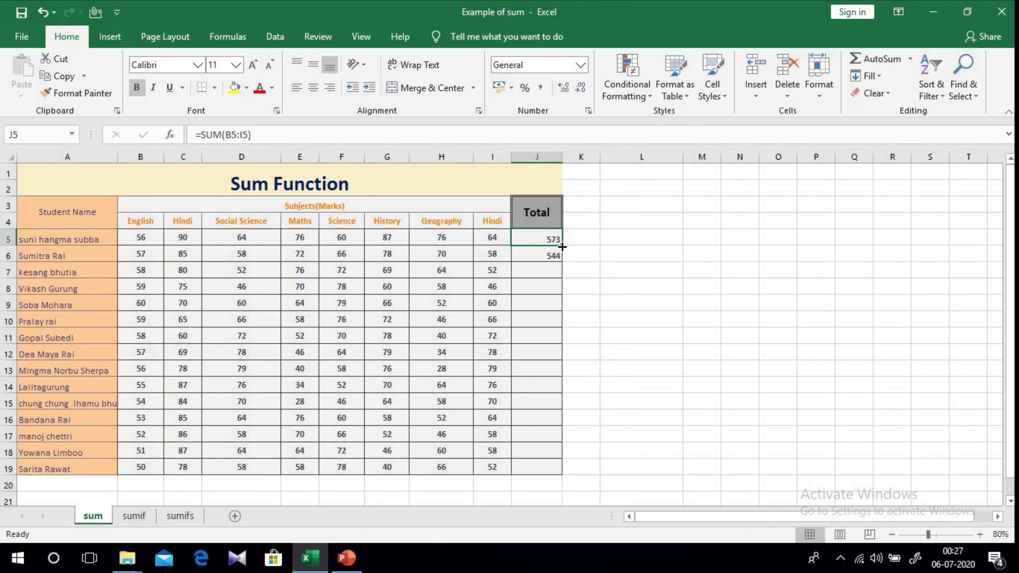
drag(562, 247, 558, 473)
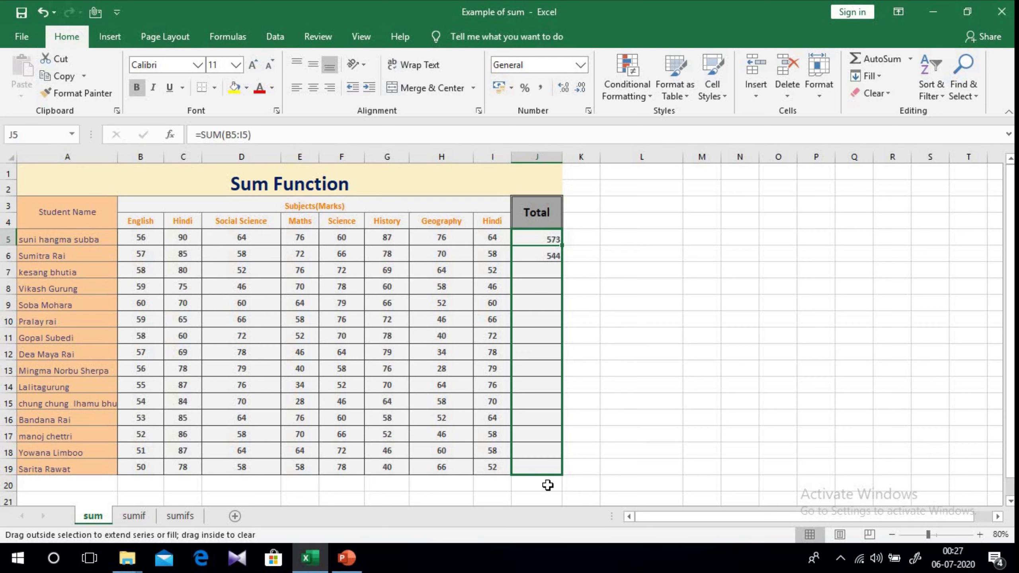
drag(558, 472, 558, 472)
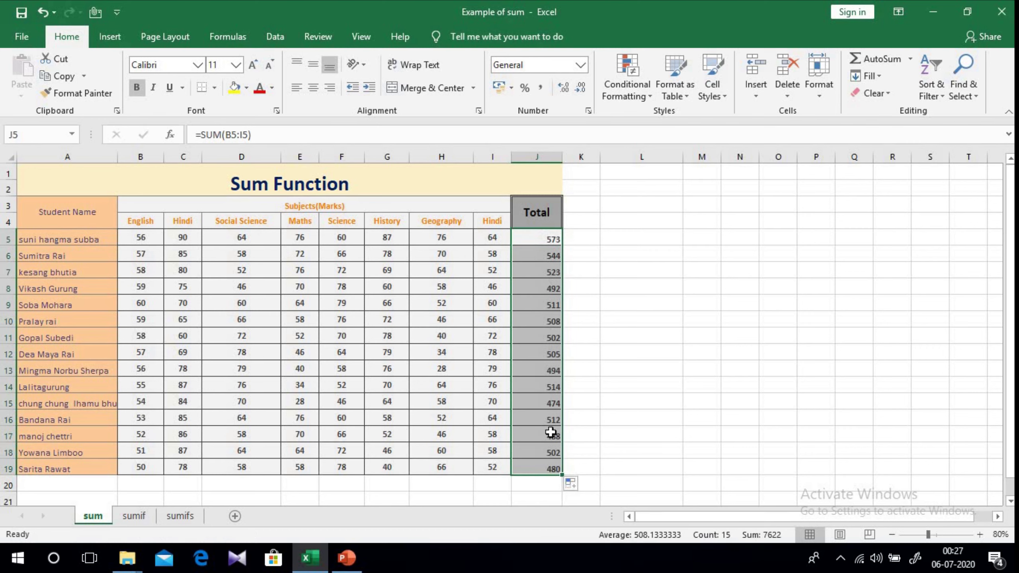
click(546, 469)
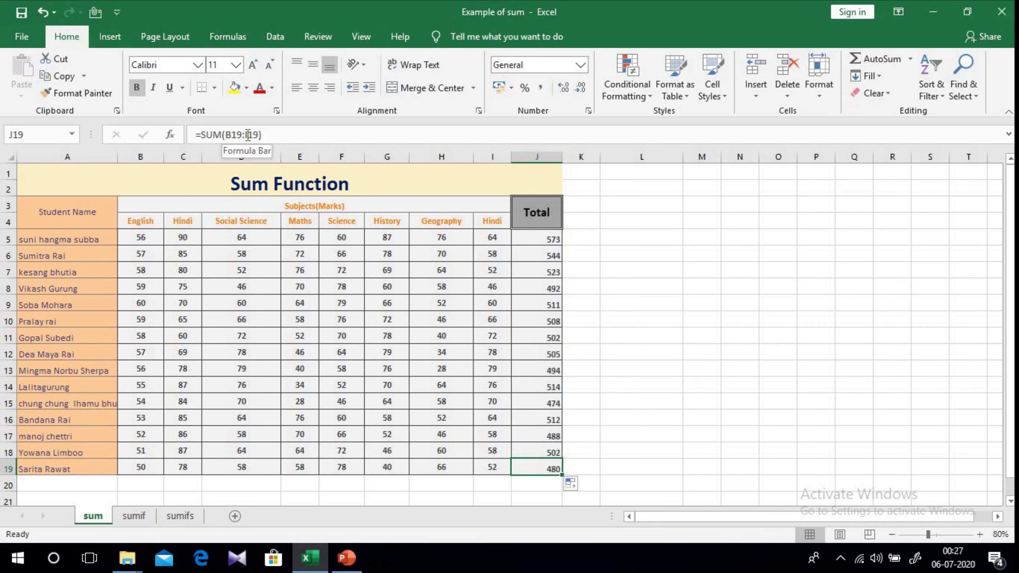
click(141, 468)
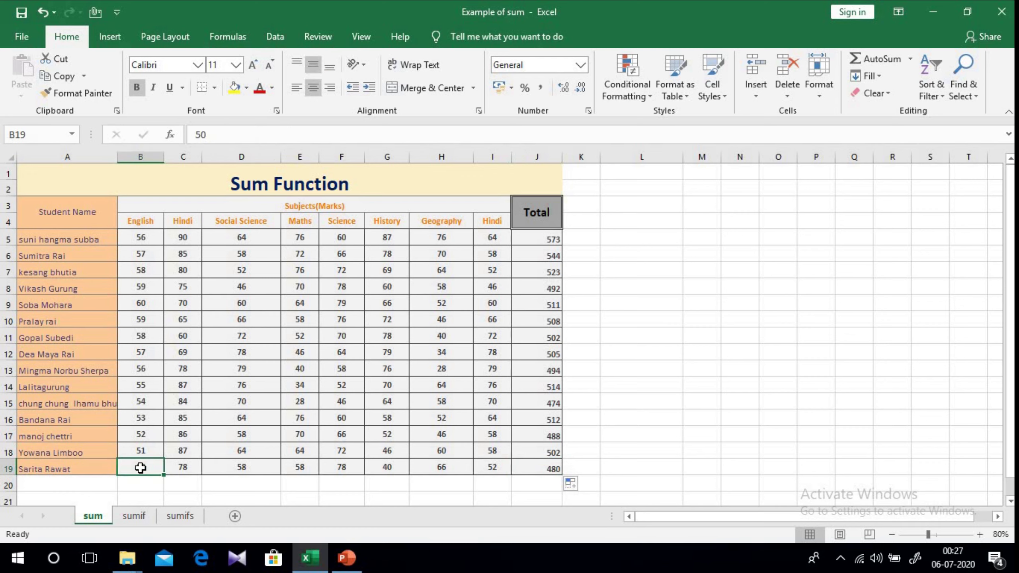
click(477, 468)
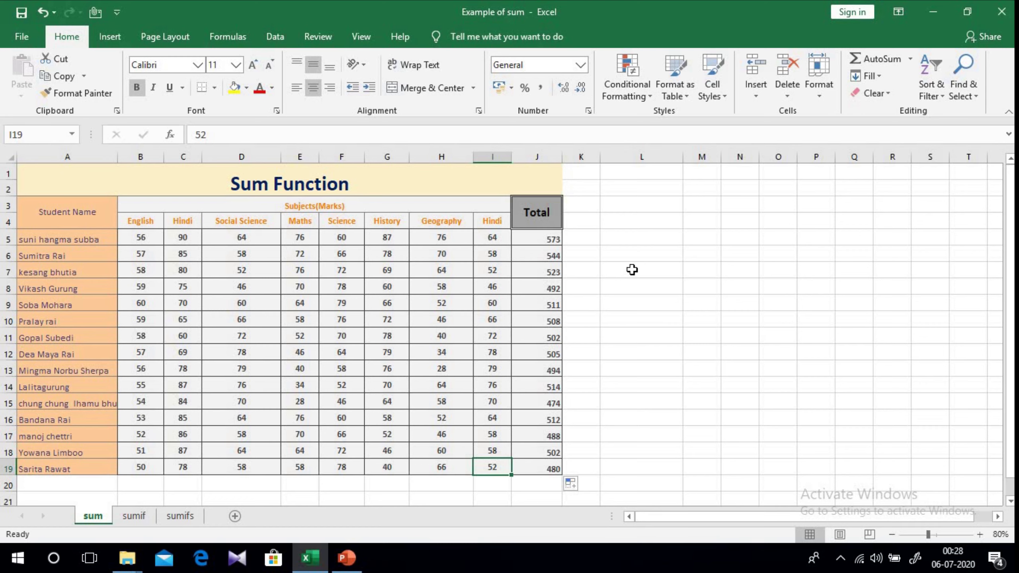
click(632, 270)
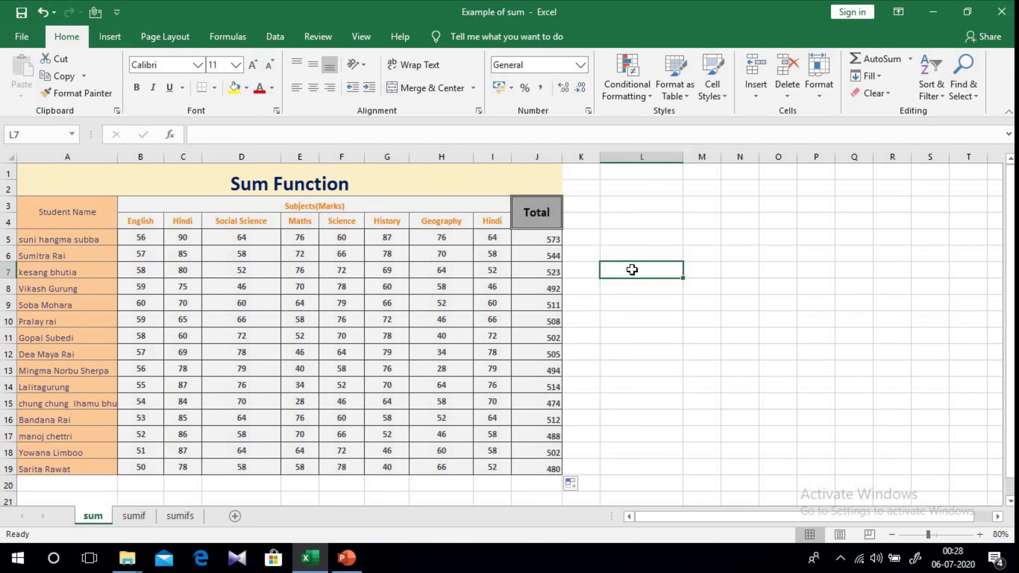
- In L7, add the Maths range E5:E19 and History range G5:G19 with one SUM formula
text(=)
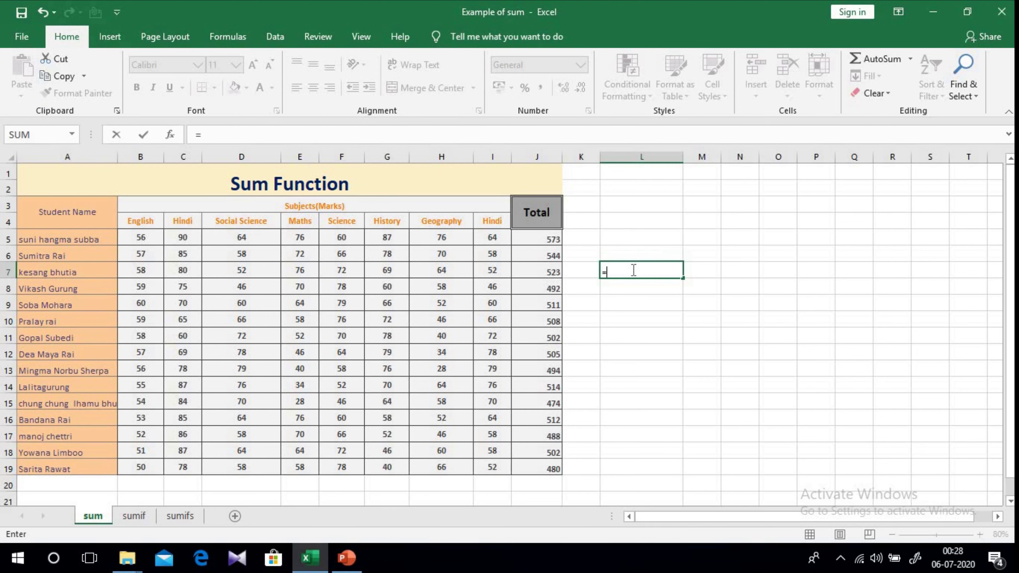
text(sum)
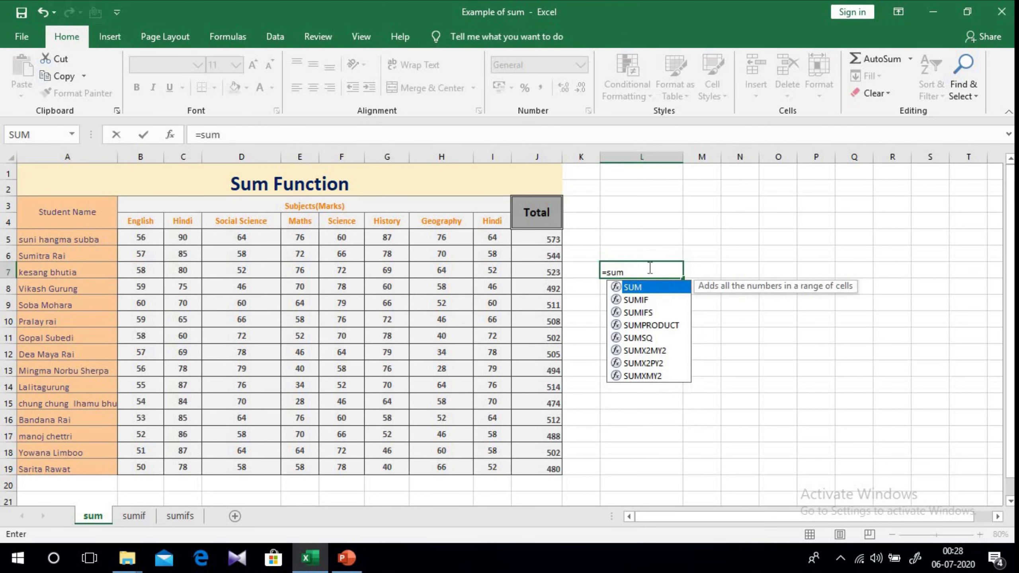
double_click(632, 288)
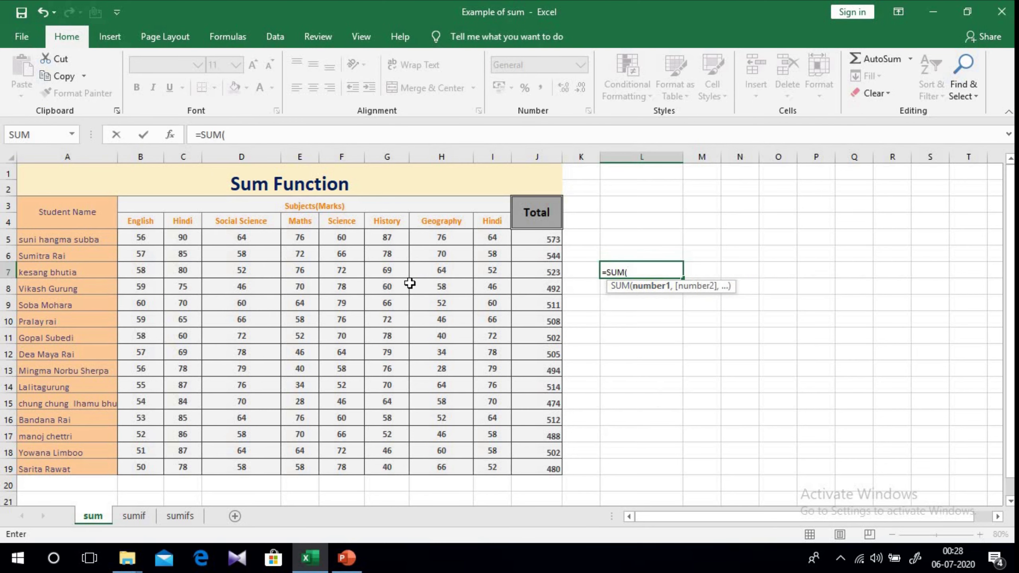
click(301, 238)
drag(297, 266, 300, 467)
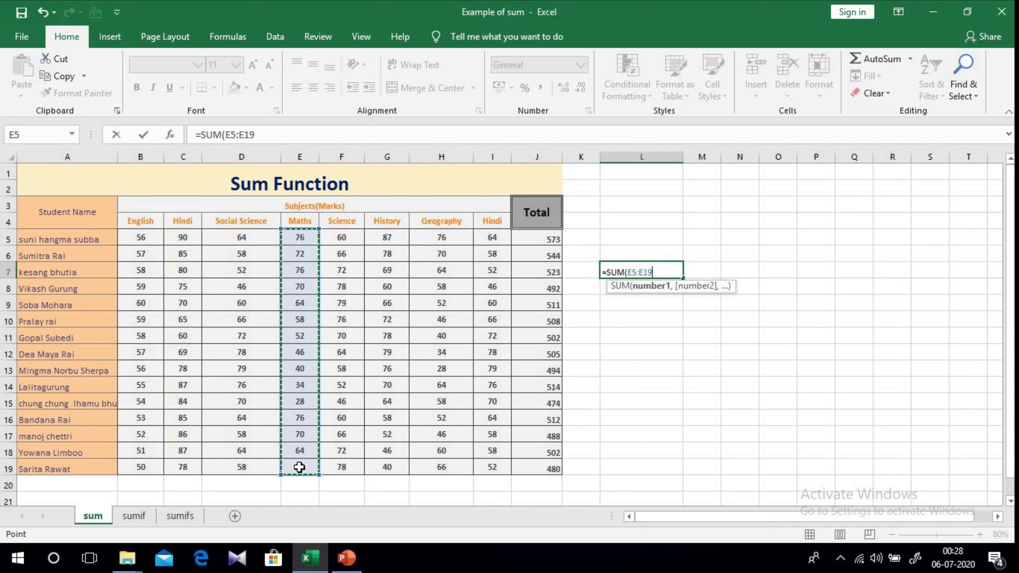
text(,)
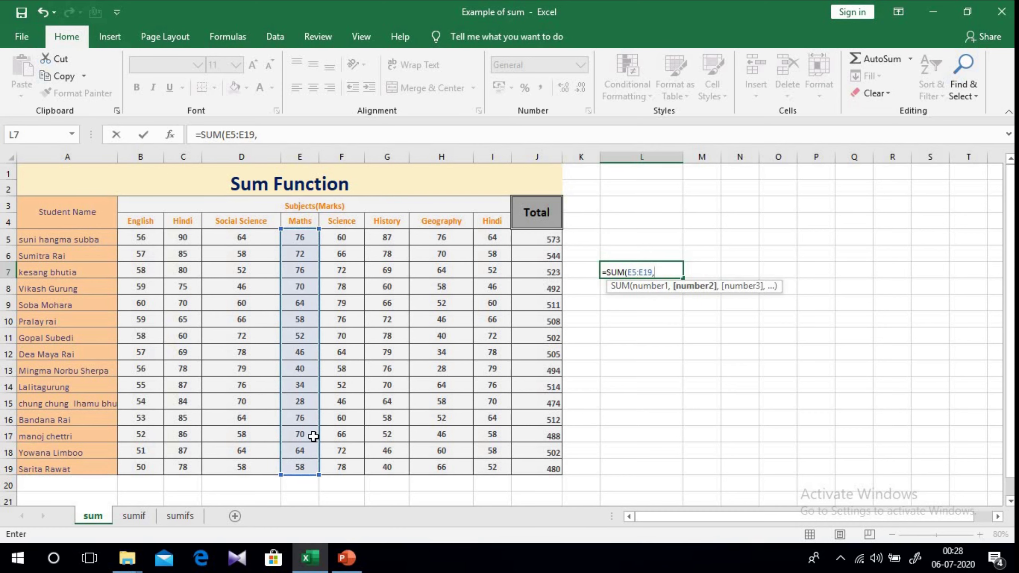
click(383, 237)
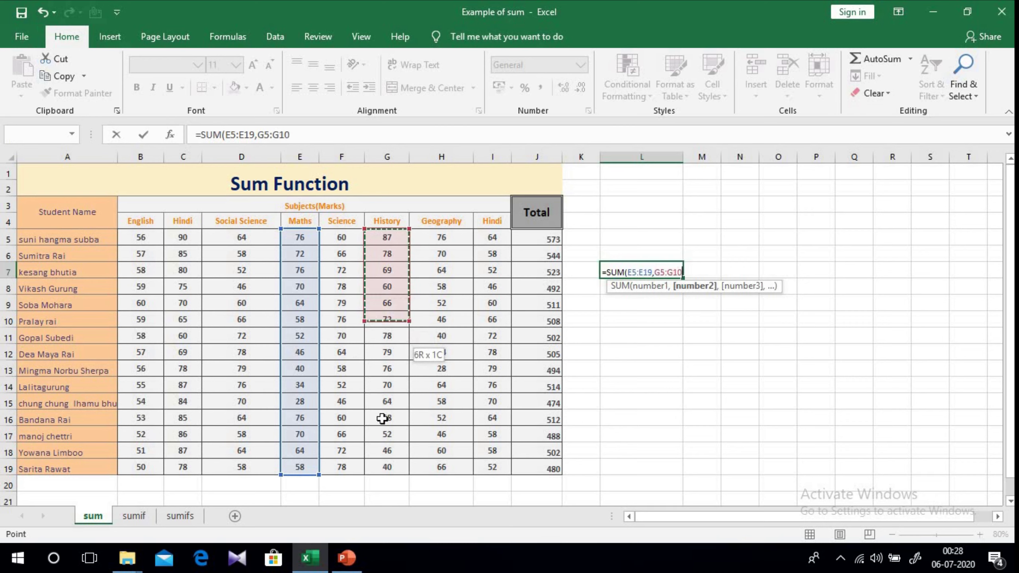
drag(382, 264, 384, 485)
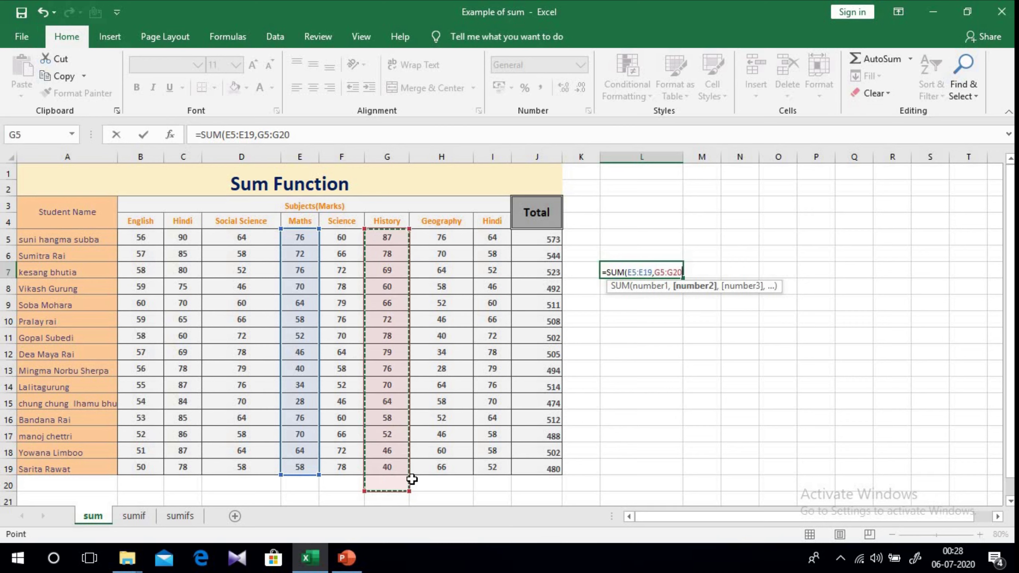
drag(407, 483, 408, 474)
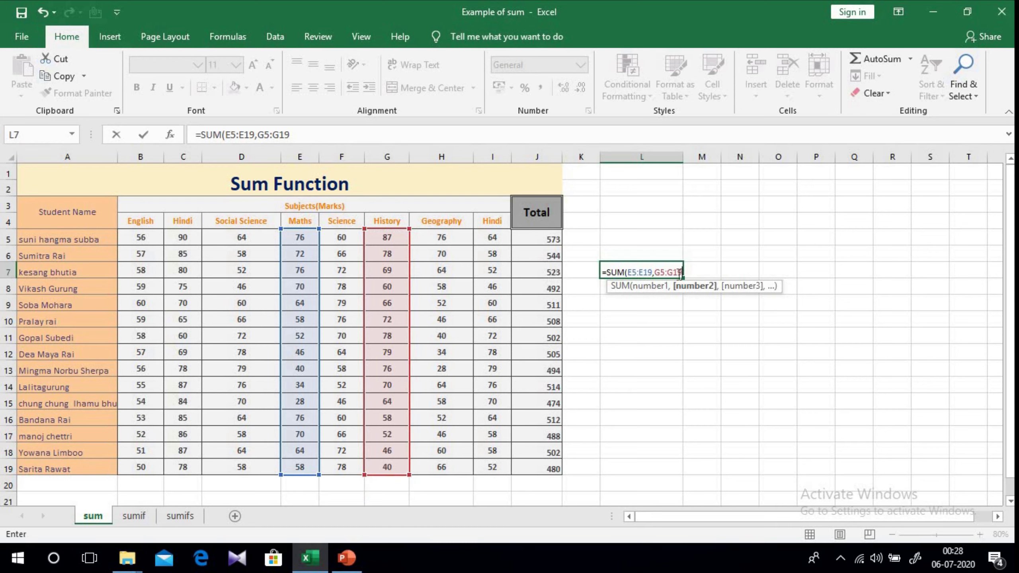
text())
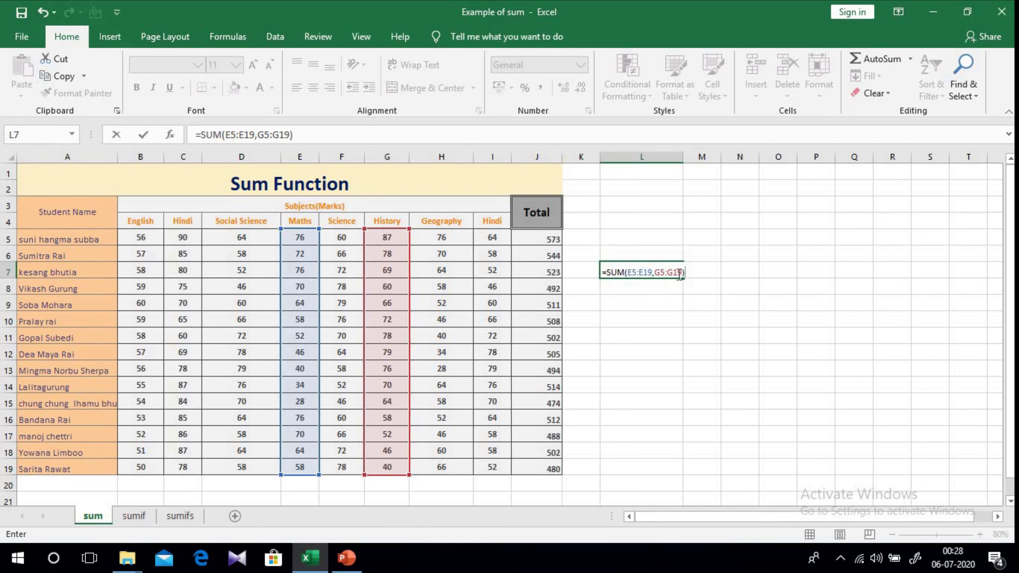
key(Return)
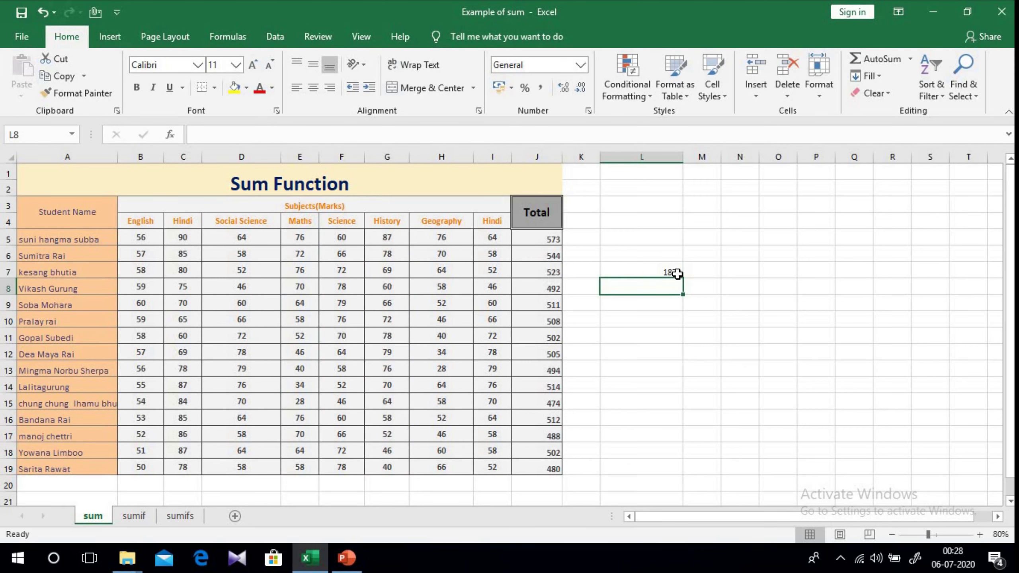
click(656, 273)
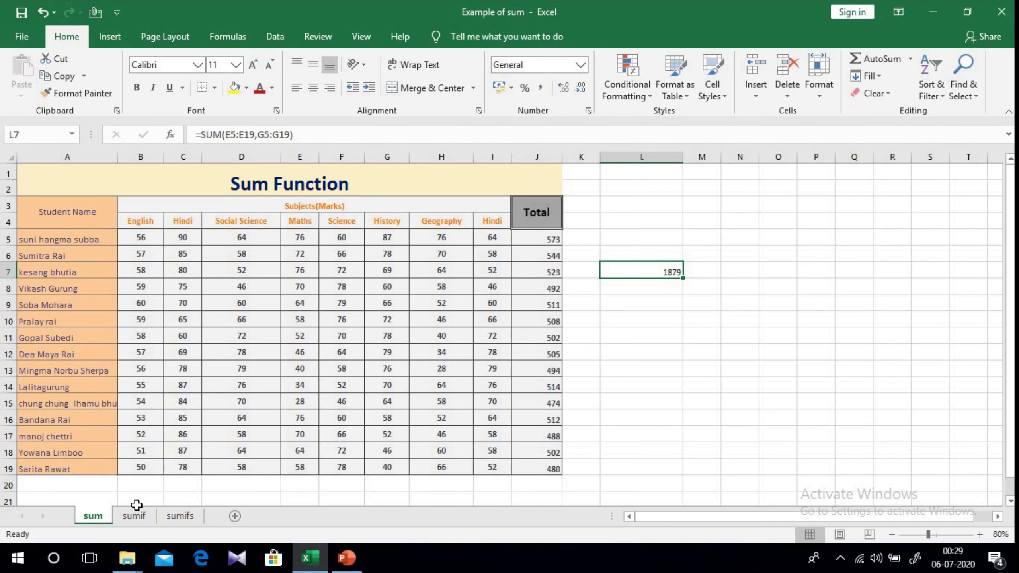
- Switch to the sumif sheet and select empty cell F7 beside the 211 in D7
click(133, 517)
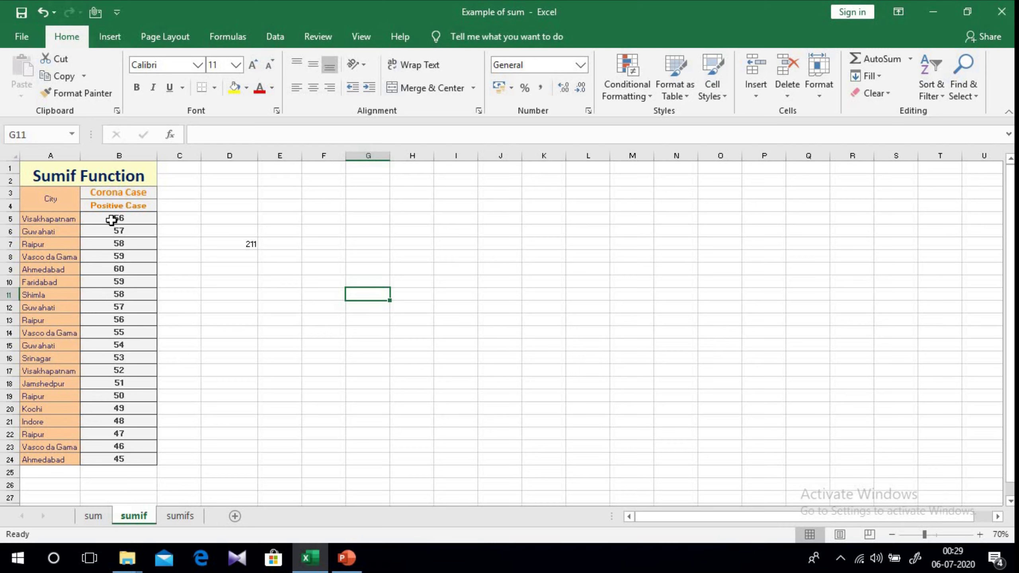
click(36, 248)
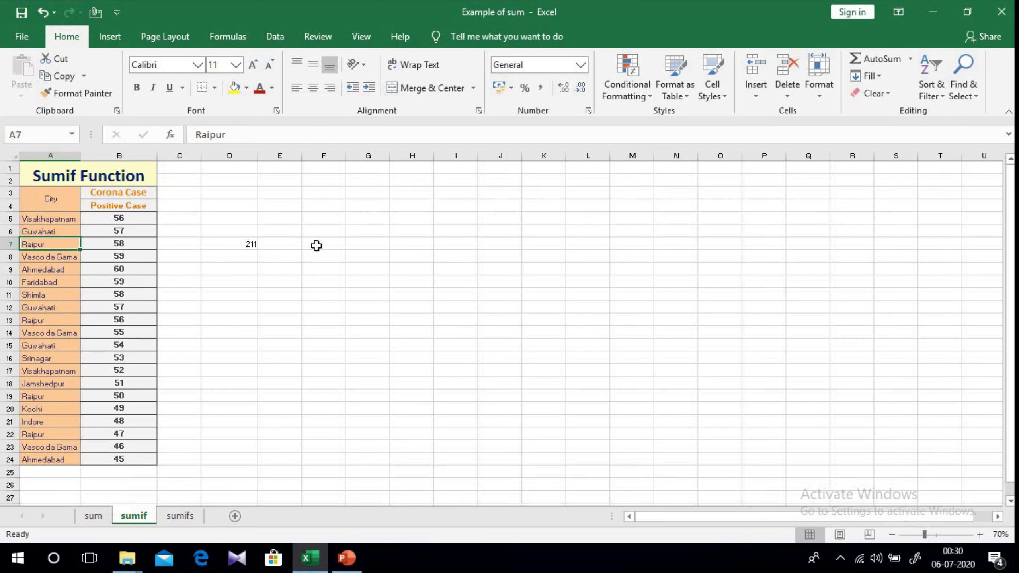
click(316, 246)
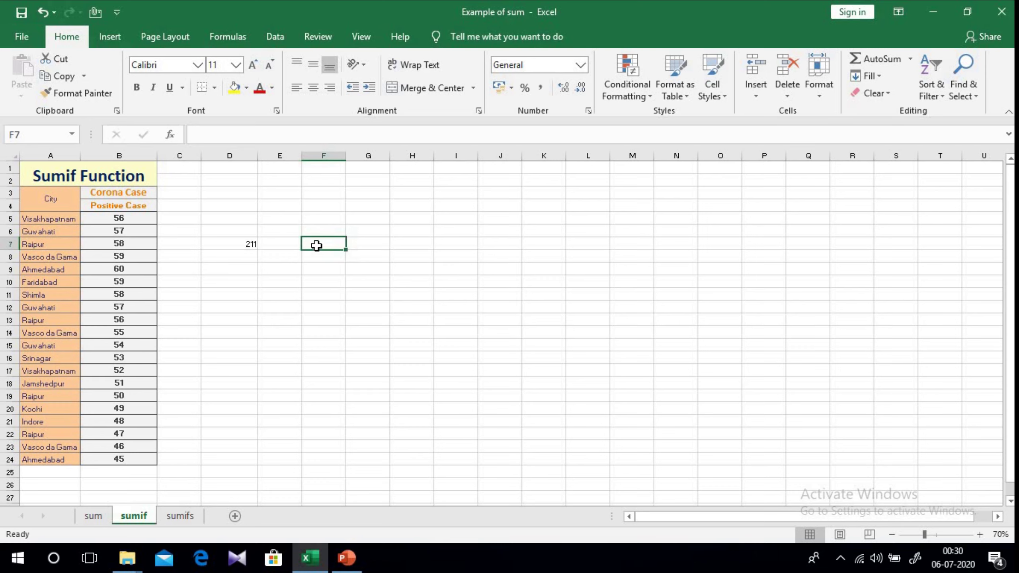
- Start a SUMIF formula in F7 and bring up its Function Arguments dialog
text(=)
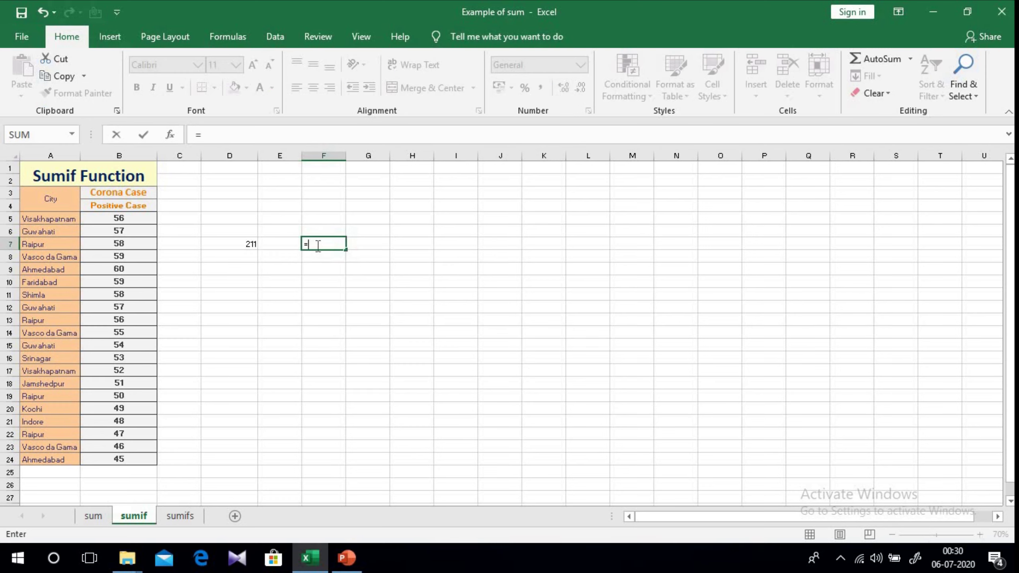
text(s)
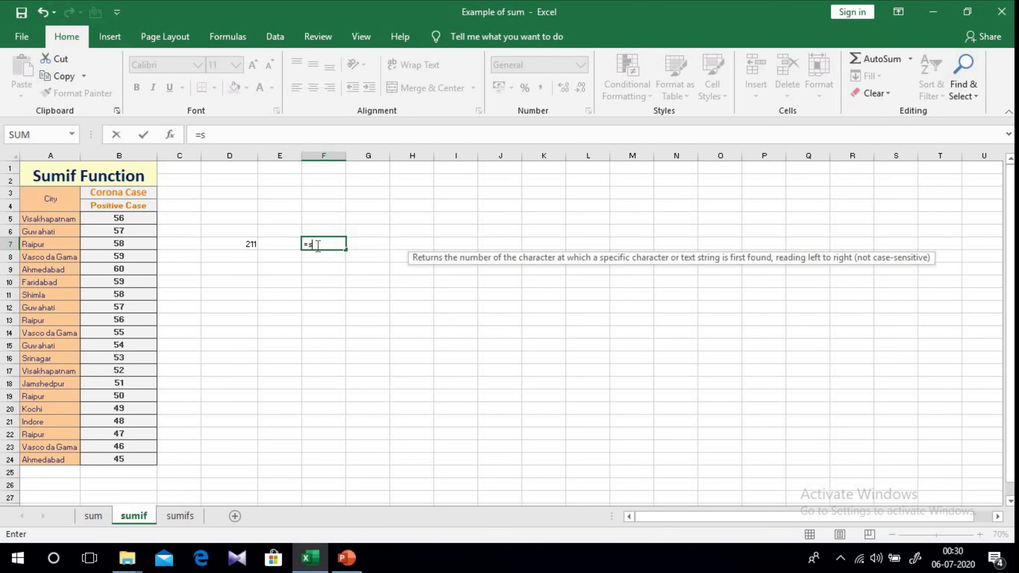
text(umif)
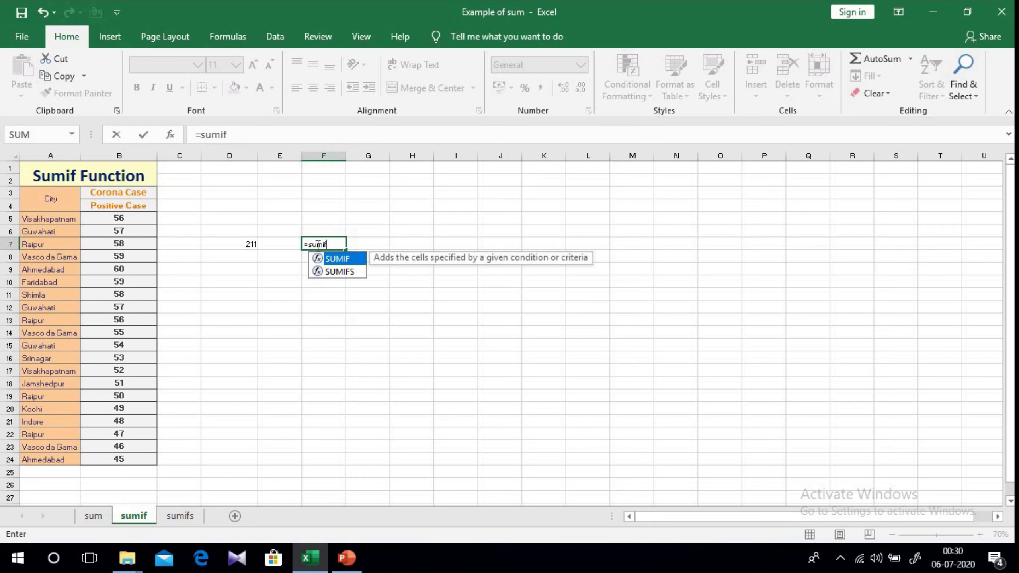
double_click(338, 260)
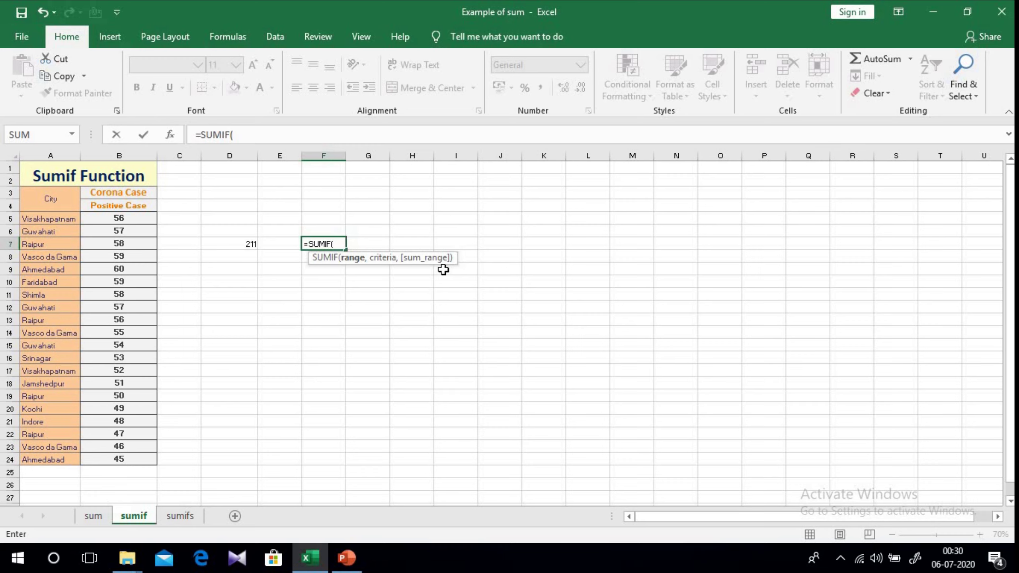
click(170, 135)
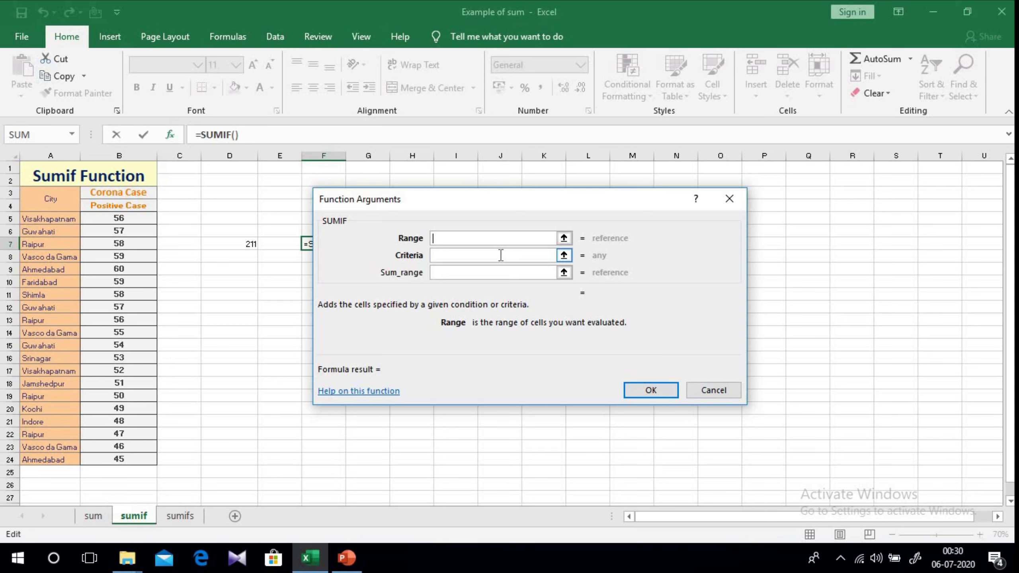
- Set the SUMIF Criteria to A13 (Raipur) and the Range to A5:A24
click(460, 257)
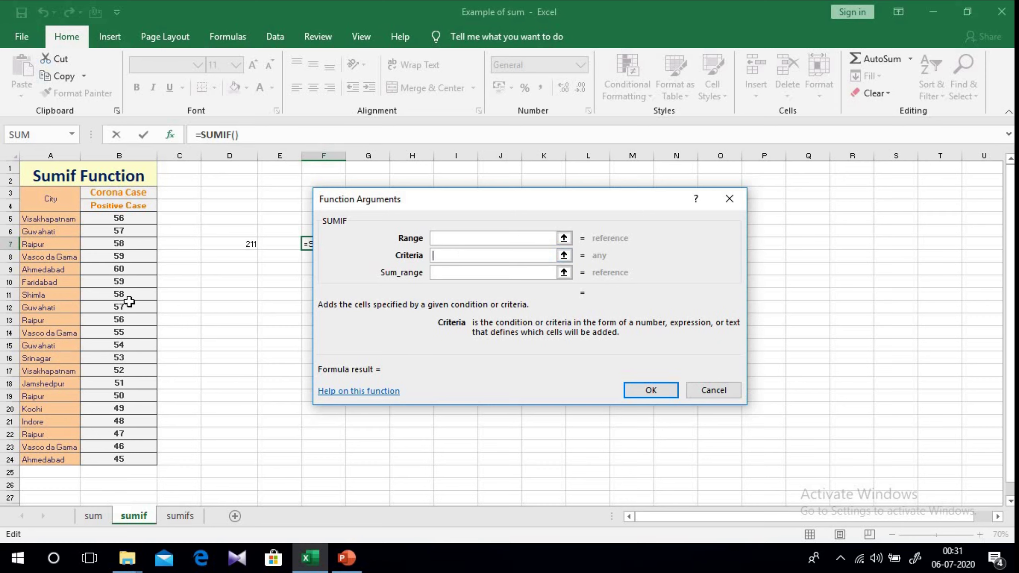
click(42, 325)
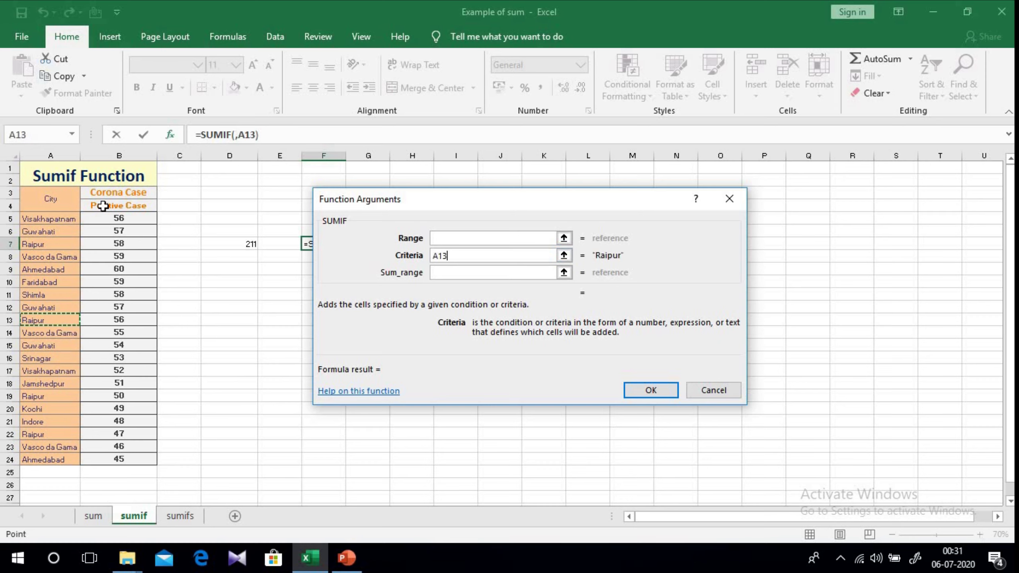
click(564, 255)
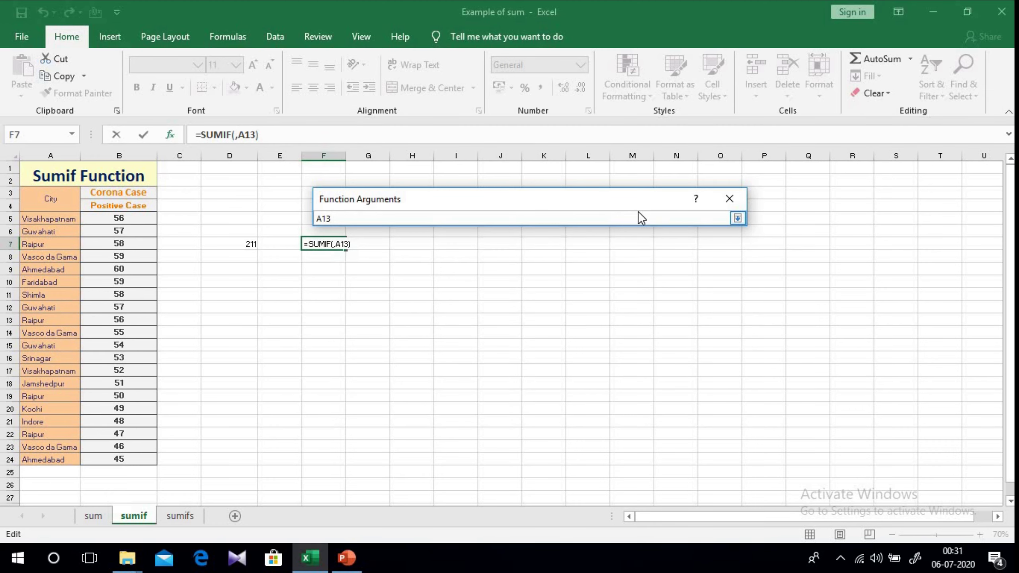
click(738, 219)
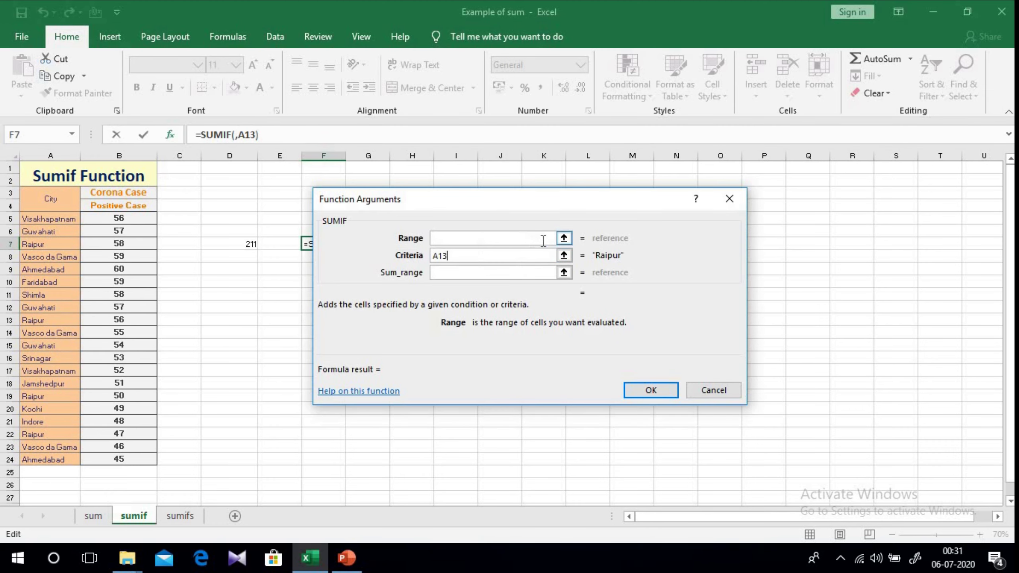
click(563, 238)
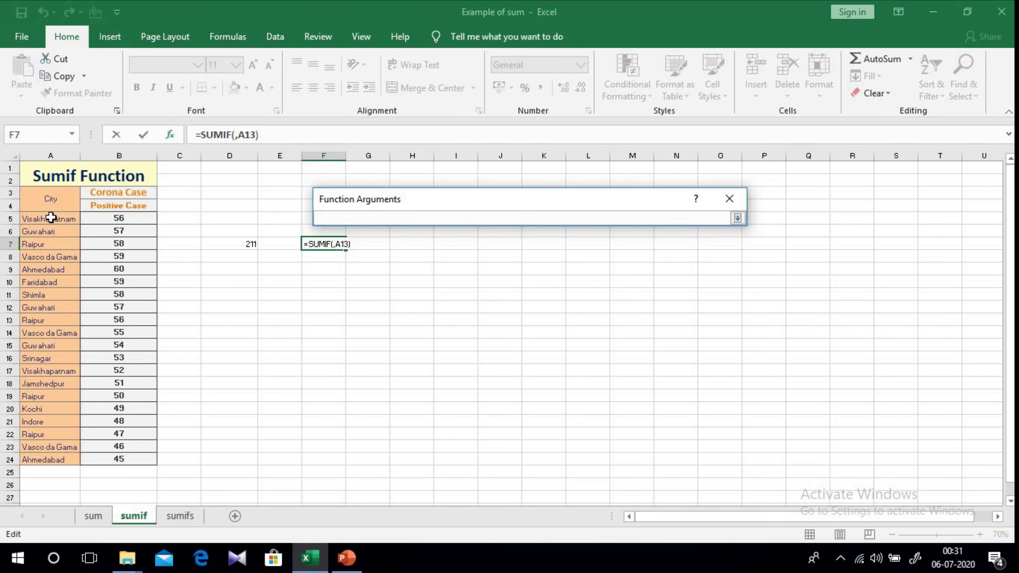
drag(50, 217, 32, 462)
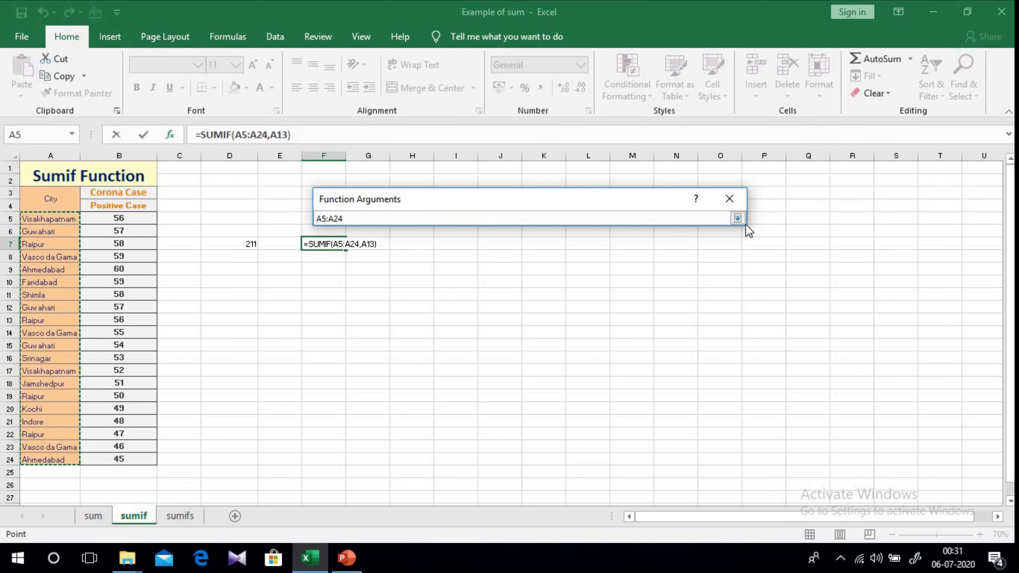
click(737, 218)
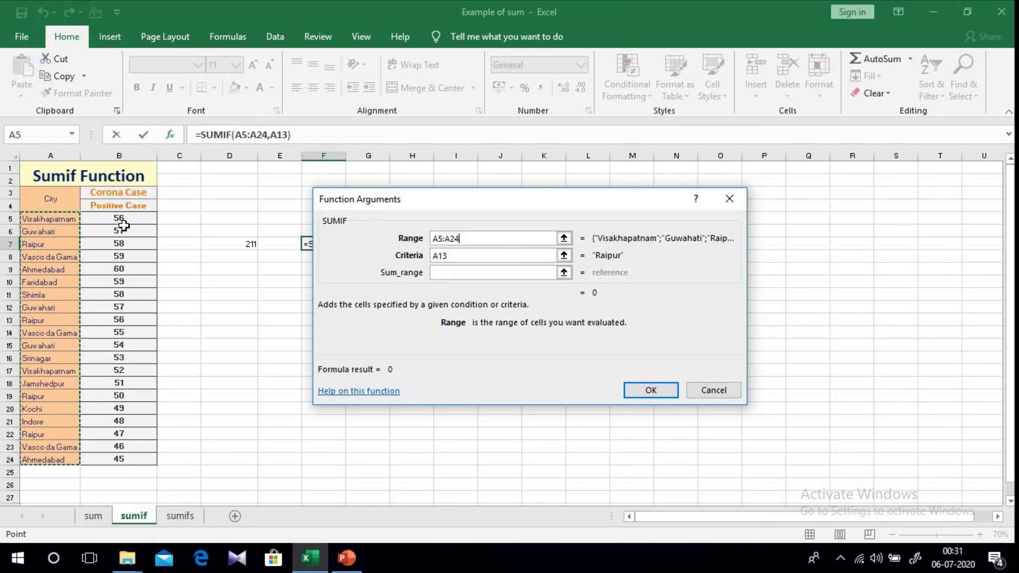
- Add B5:B7 to the Range and set the Sum_range to B5:B24
drag(121, 219, 109, 242)
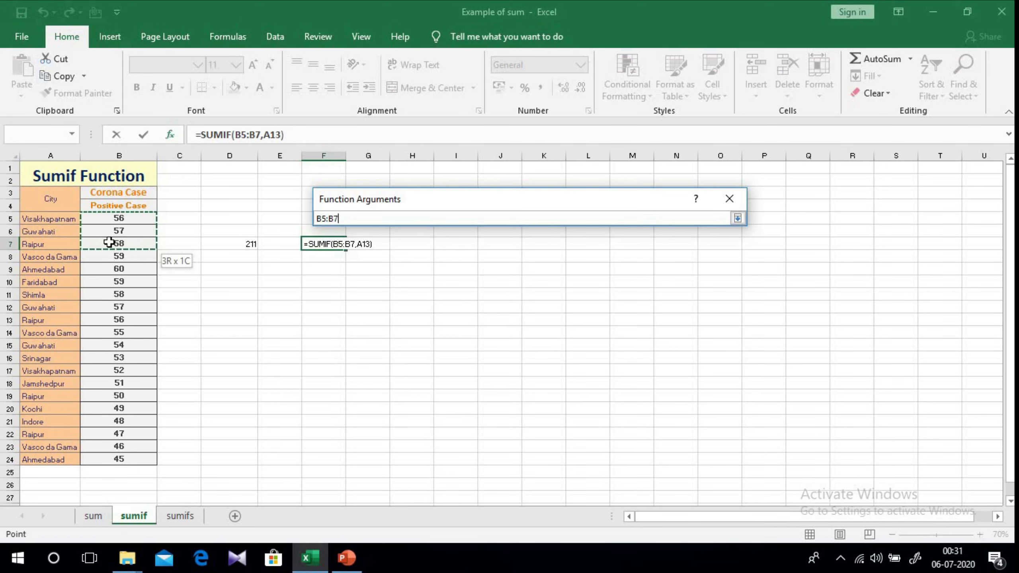
text(+)
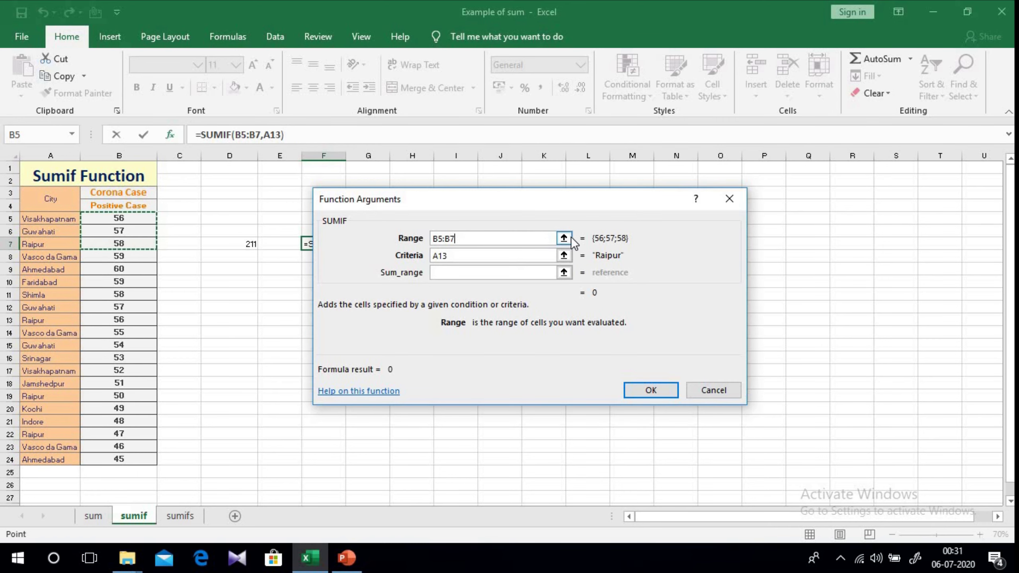
click(563, 238)
drag(38, 224, 44, 460)
click(738, 219)
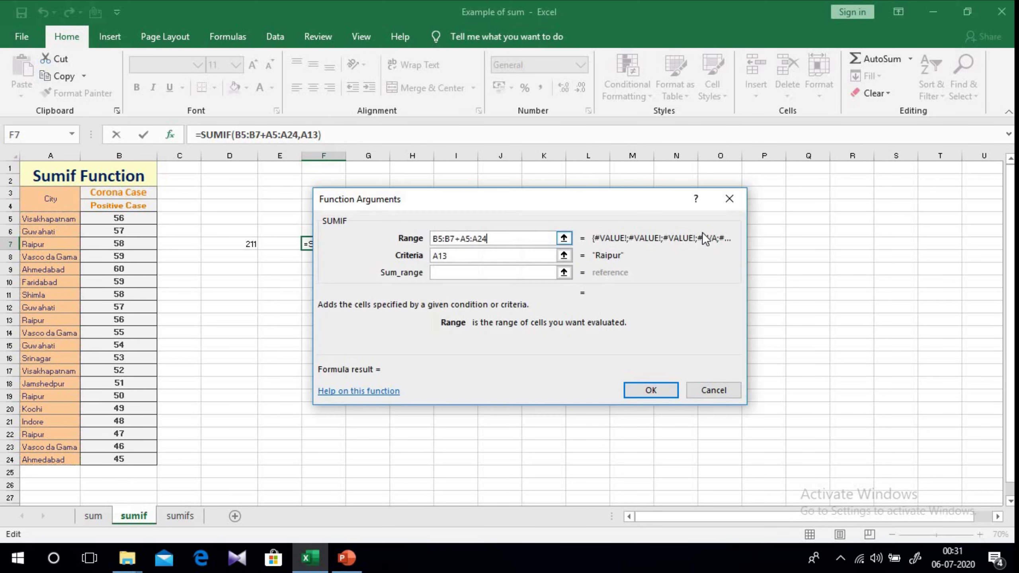
click(563, 272)
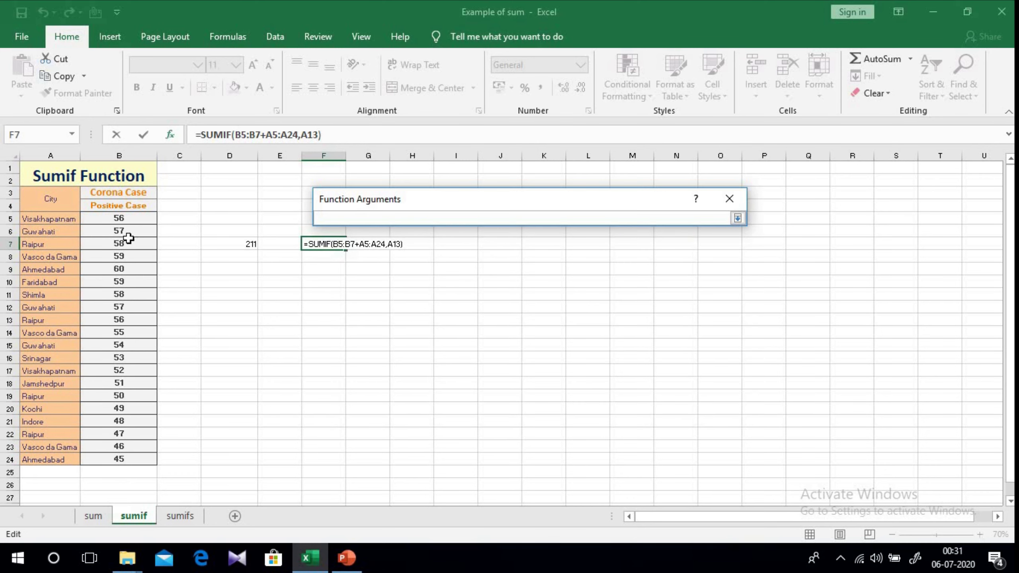
click(125, 224)
drag(126, 224, 116, 452)
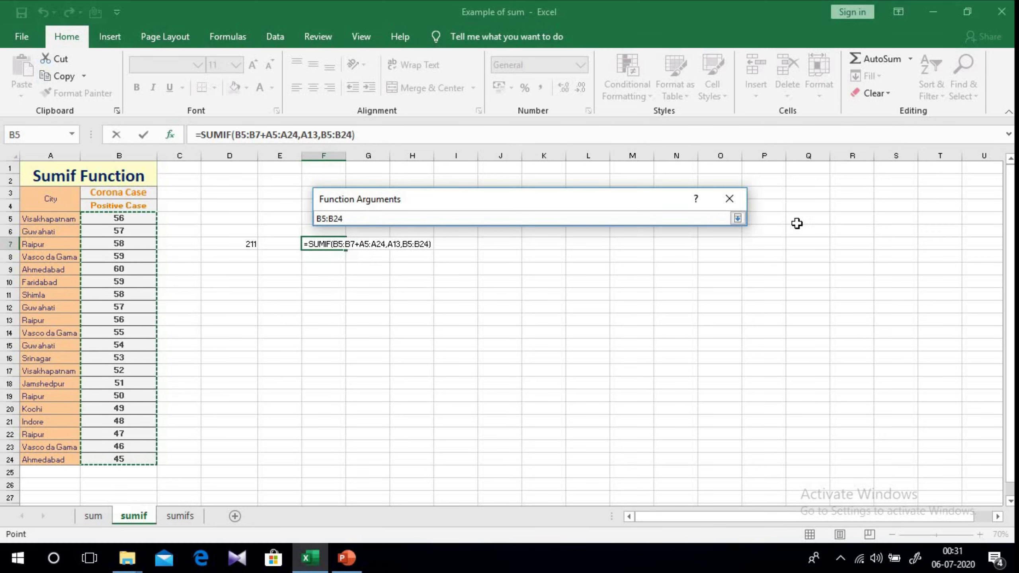
click(737, 218)
- Trim the Range back to A5:A24 and confirm =SUMIF(A5:A24,A13,B5:B24), giving 211
click(460, 257)
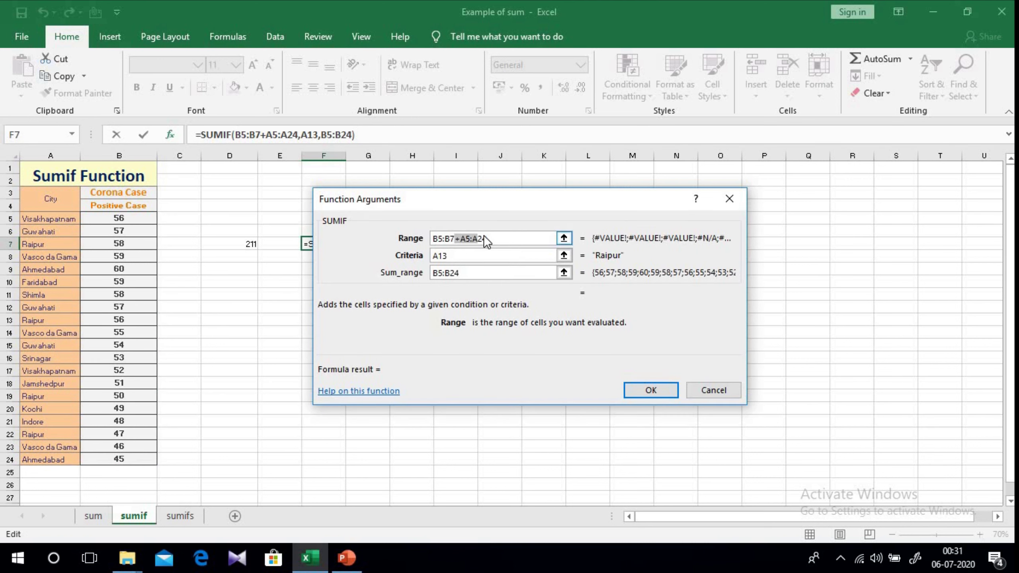
click(462, 240)
key(BackSpace)
key(BackSpace)
key(BackSpace)
key(BackSpace)
key(BackSpace)
key(BackSpace)
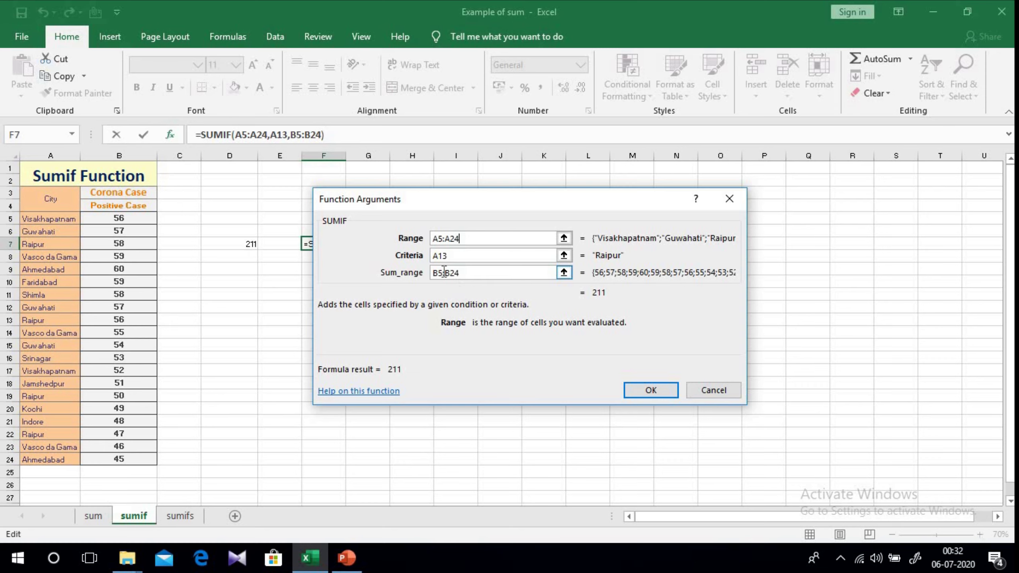
click(657, 389)
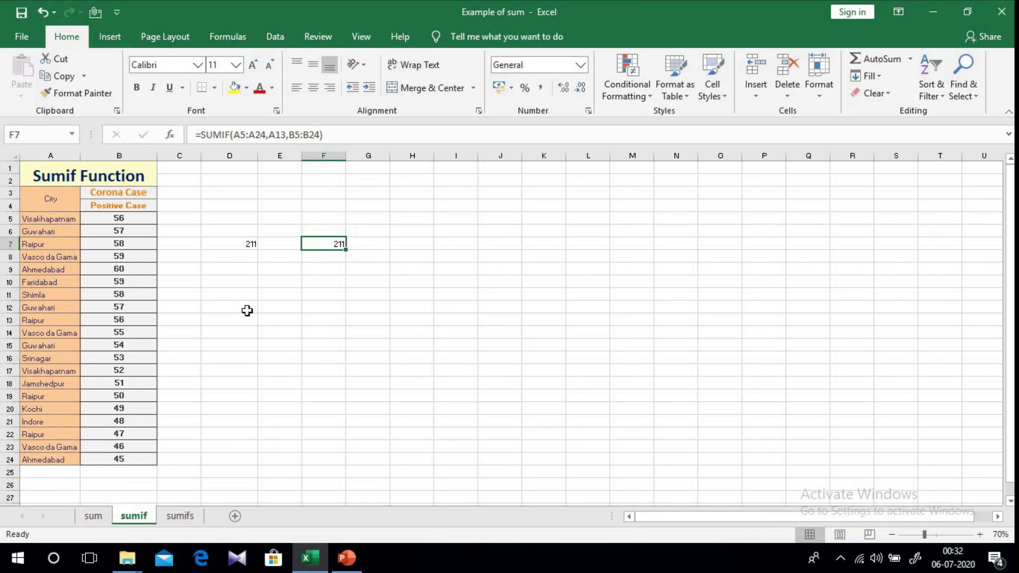
- Enter =B7+B13+B19+B22 in E11 to manually verify the 211 Raipur total
click(271, 296)
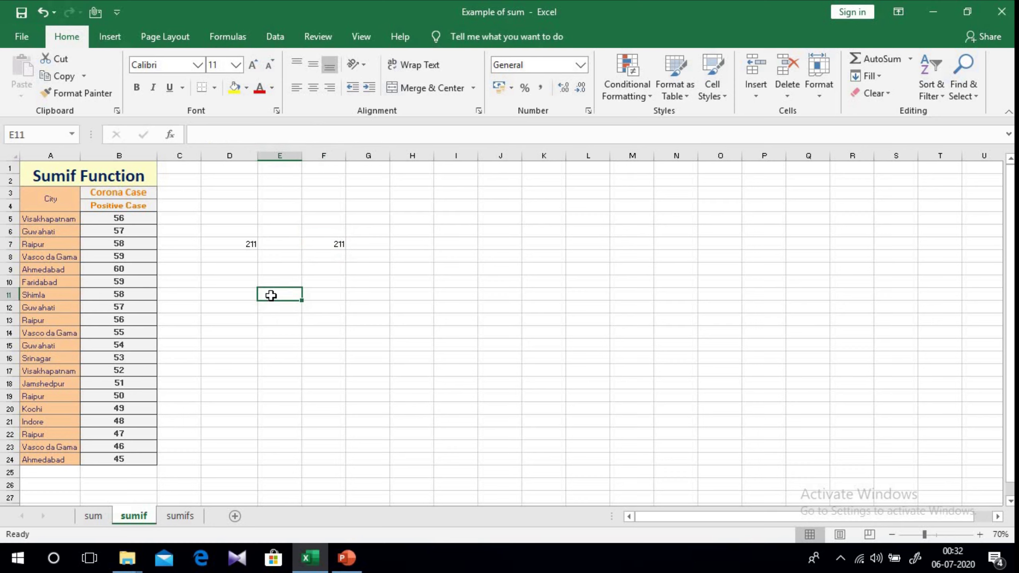
text(=)
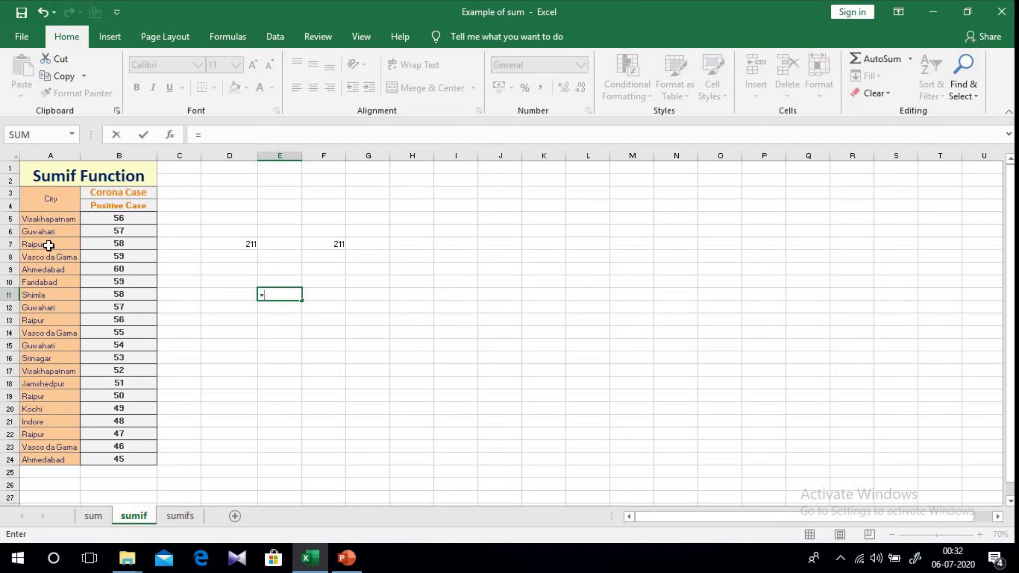
click(119, 243)
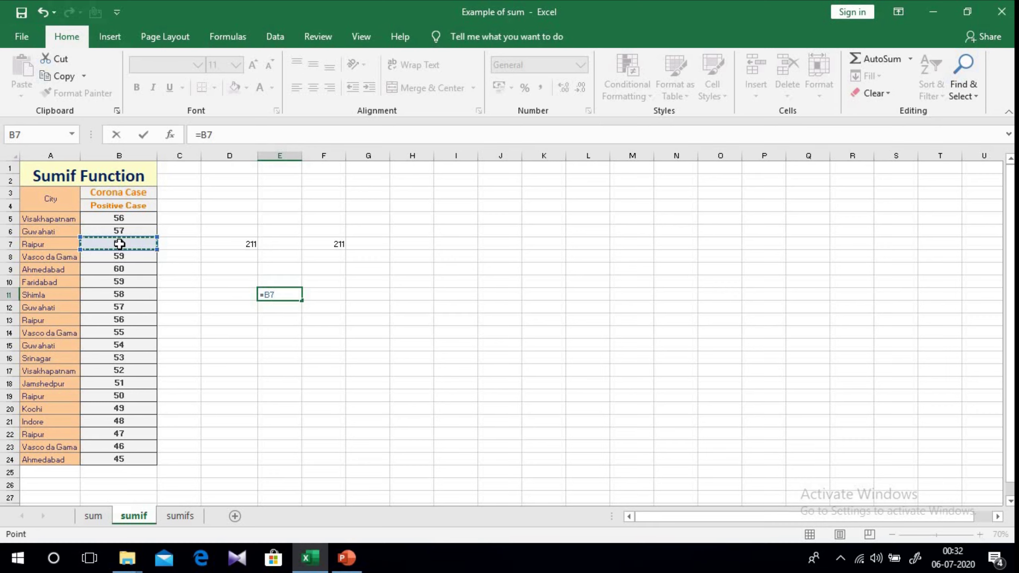
text(+)
click(110, 320)
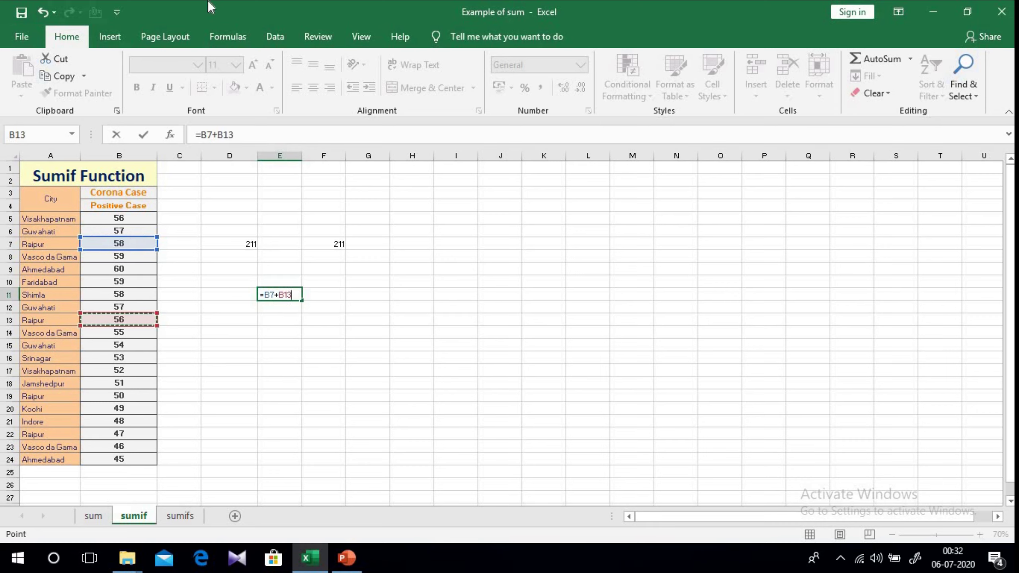
text(+)
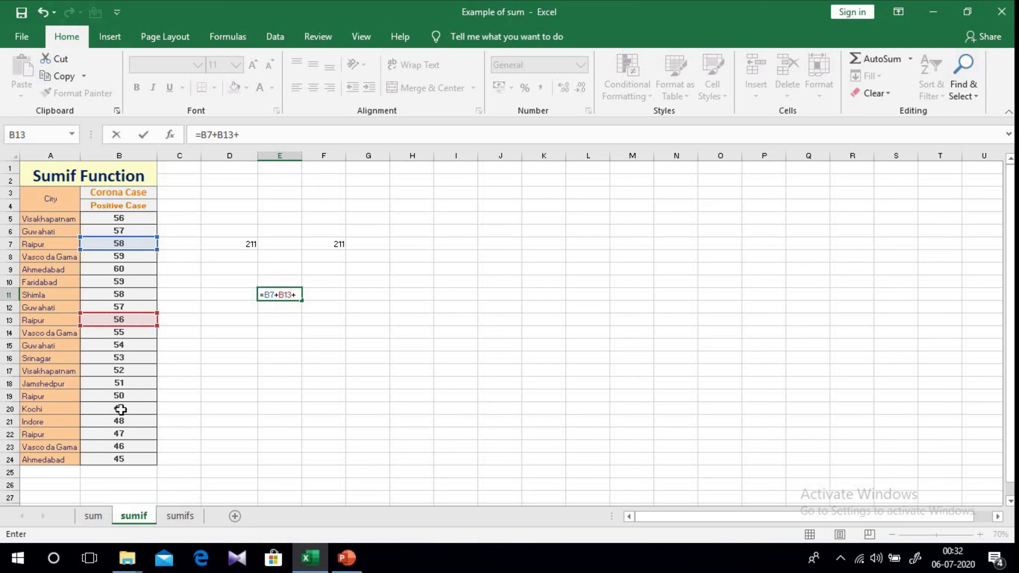
click(134, 395)
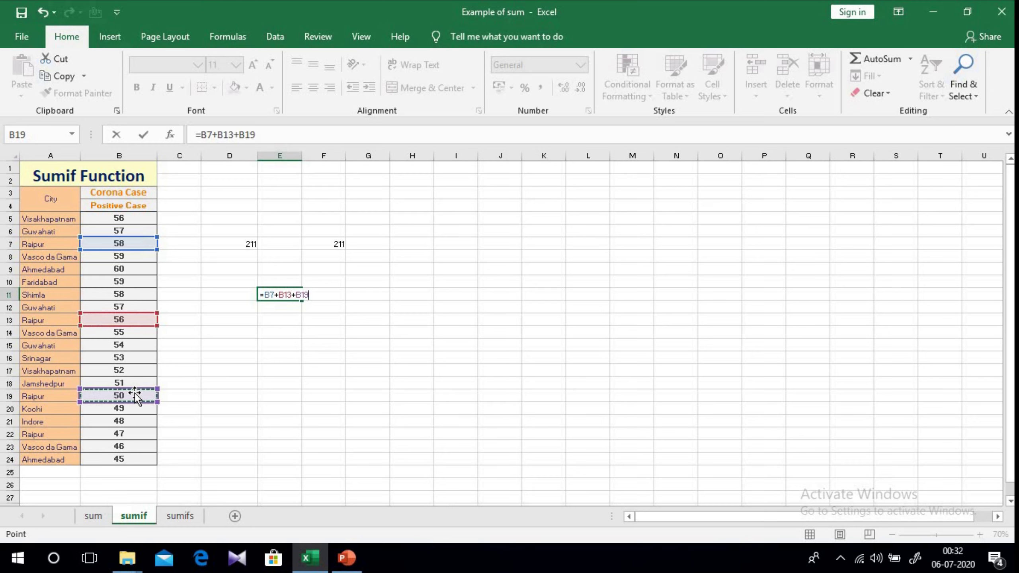
text(+)
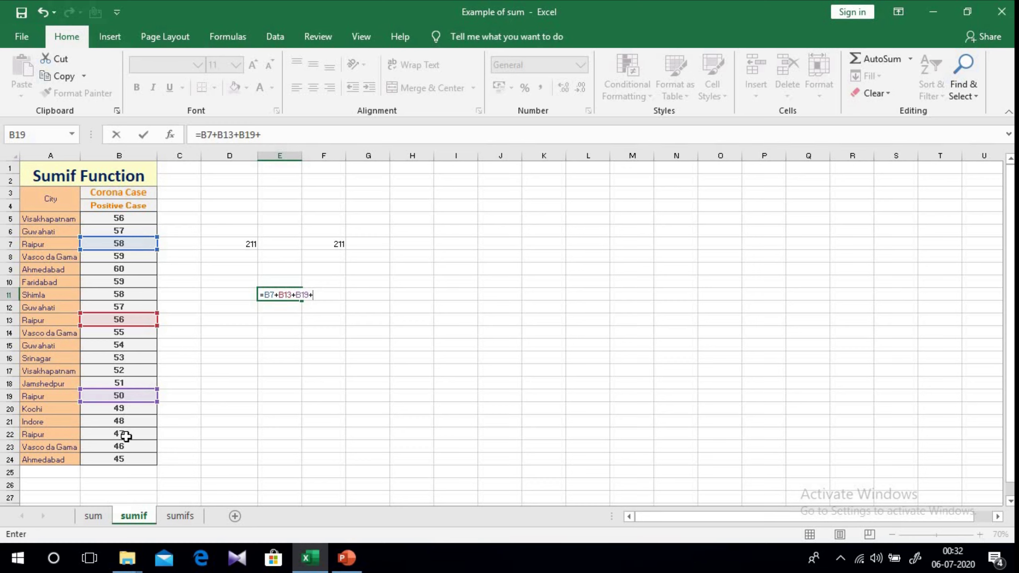
click(126, 434)
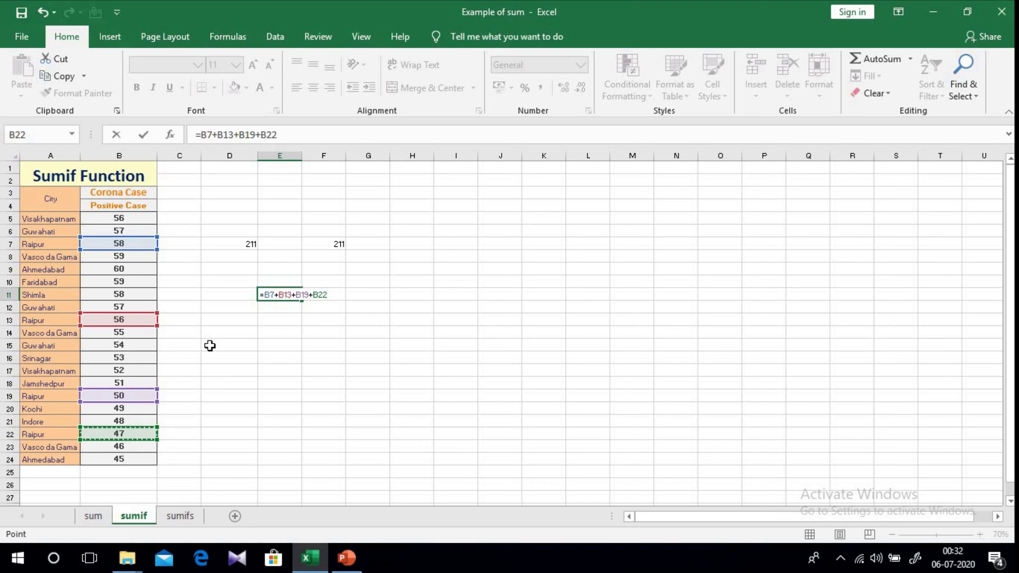
key(Return)
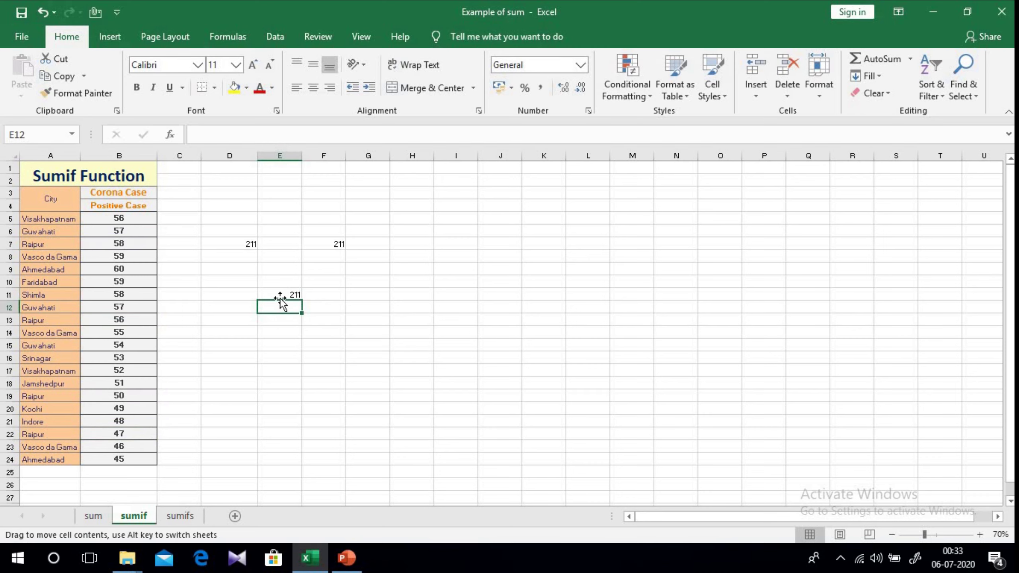
click(285, 293)
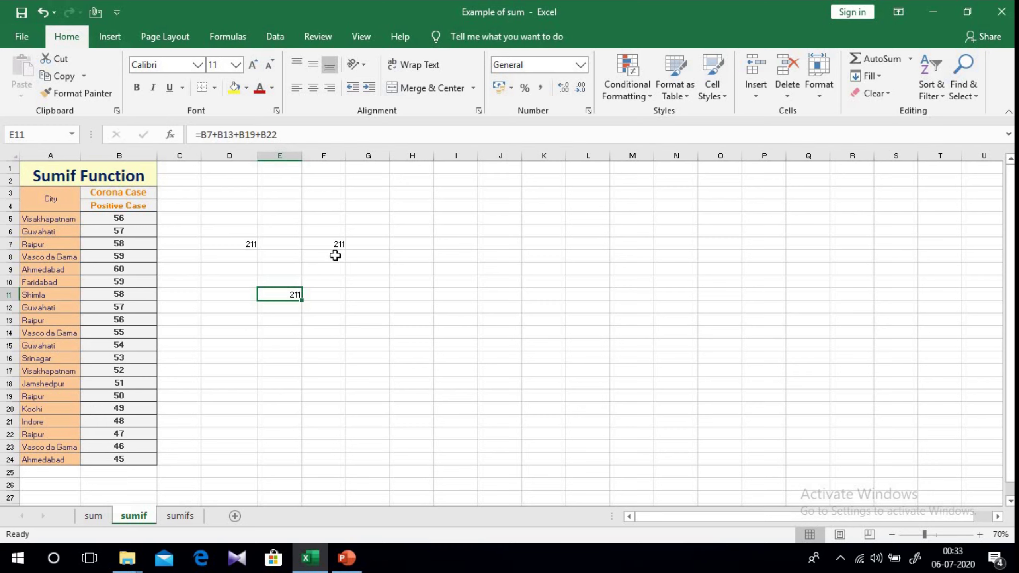
click(332, 241)
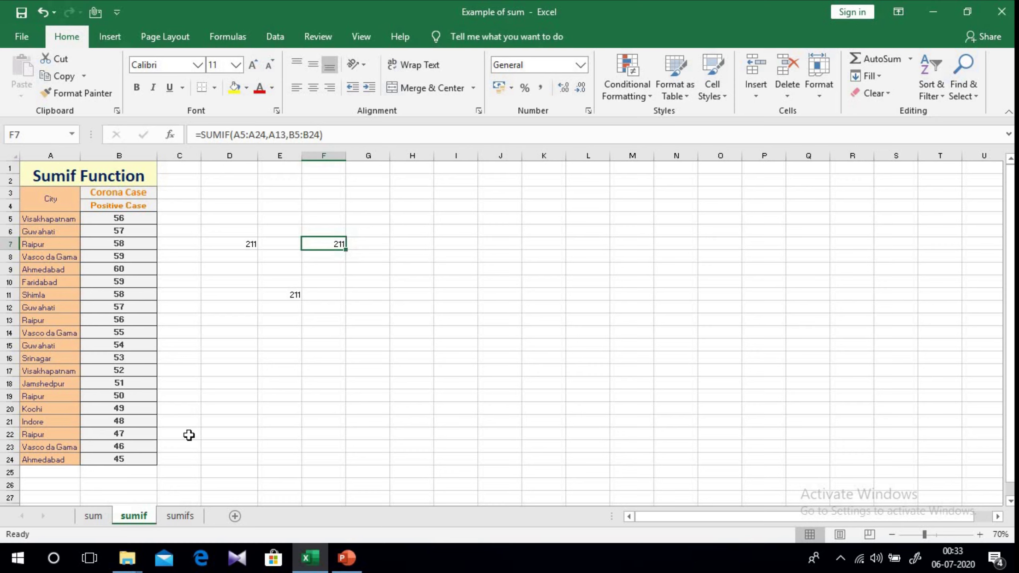
click(180, 516)
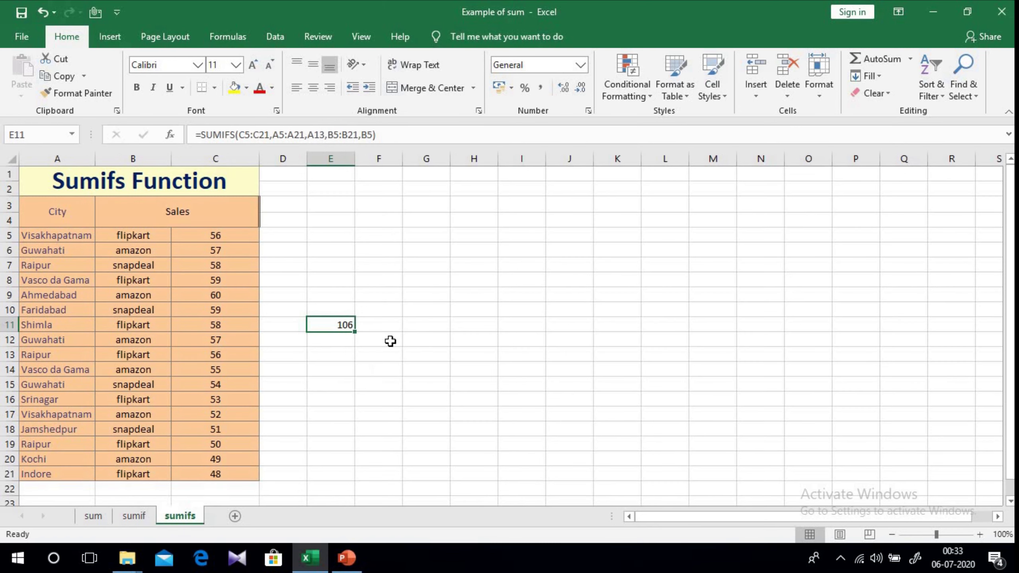
click(380, 296)
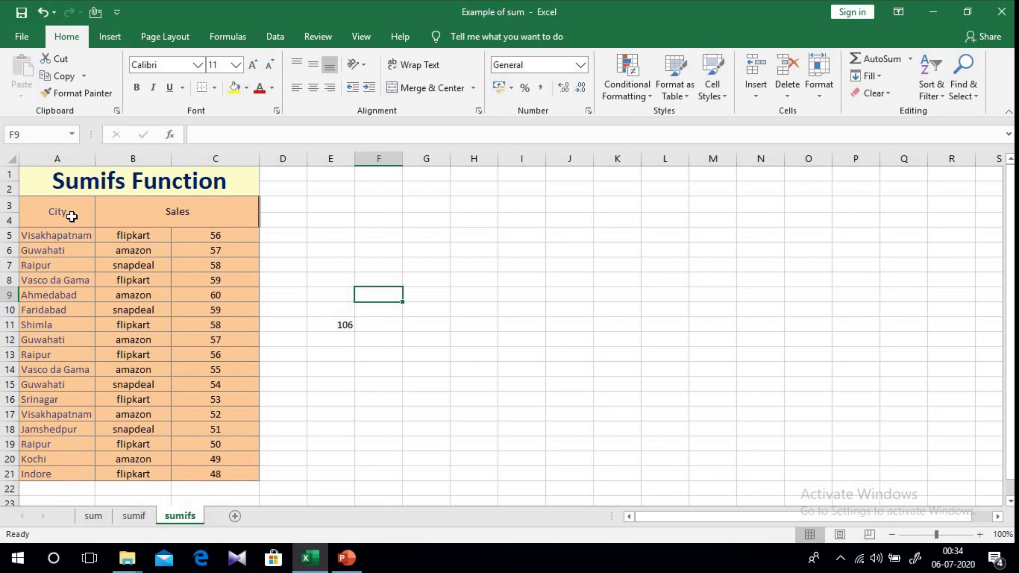
click(71, 268)
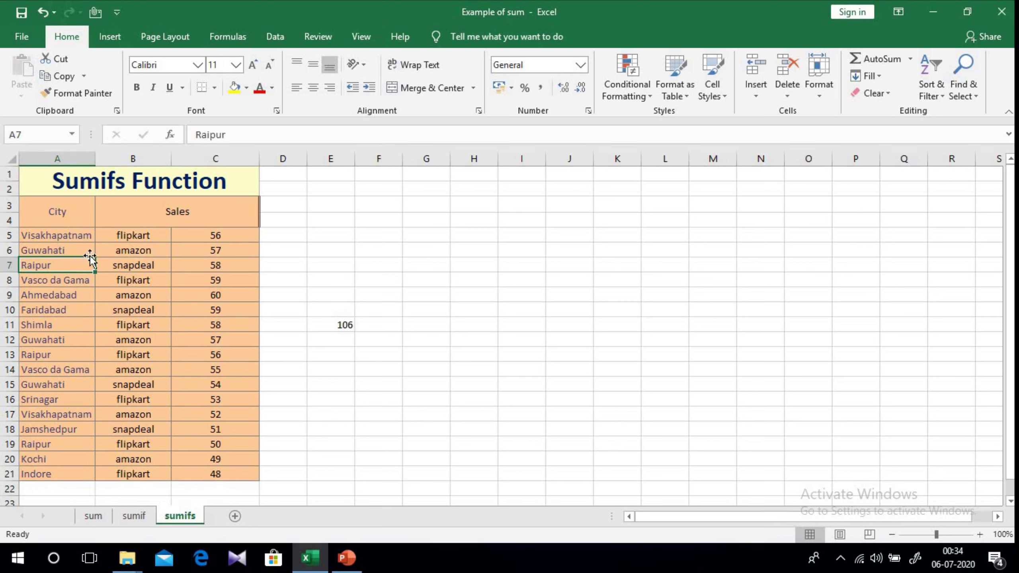
click(126, 236)
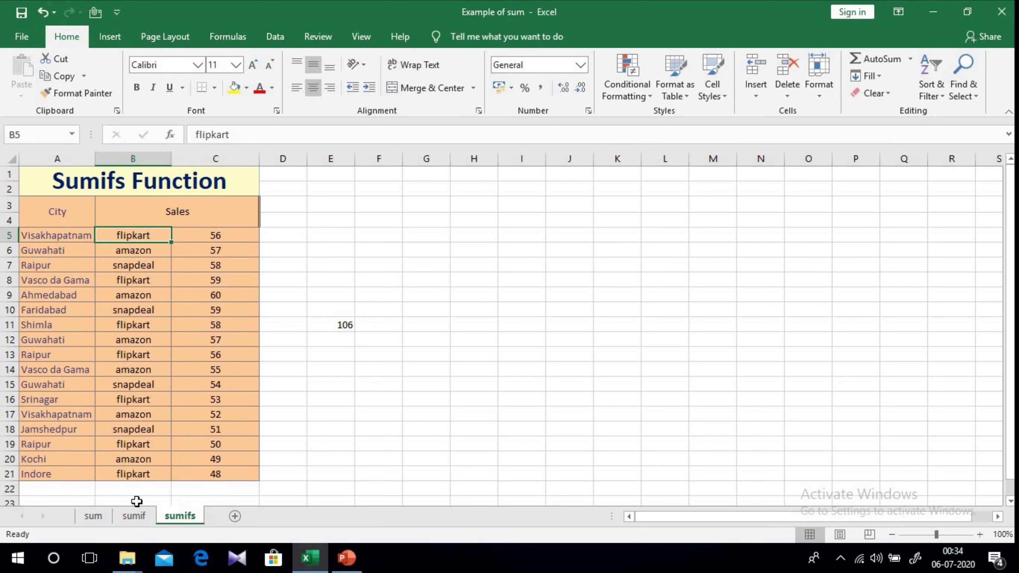
click(135, 516)
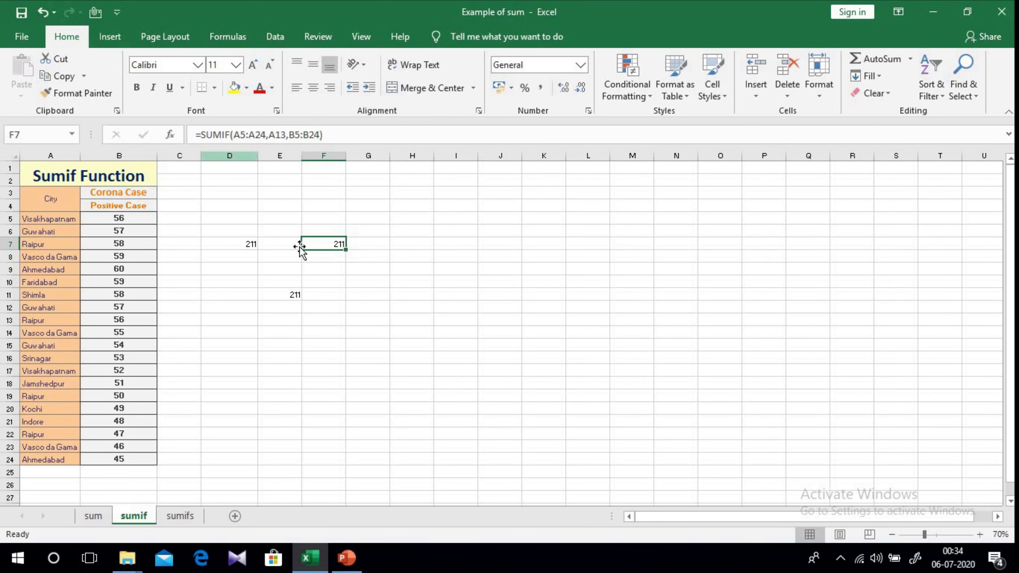
click(171, 135)
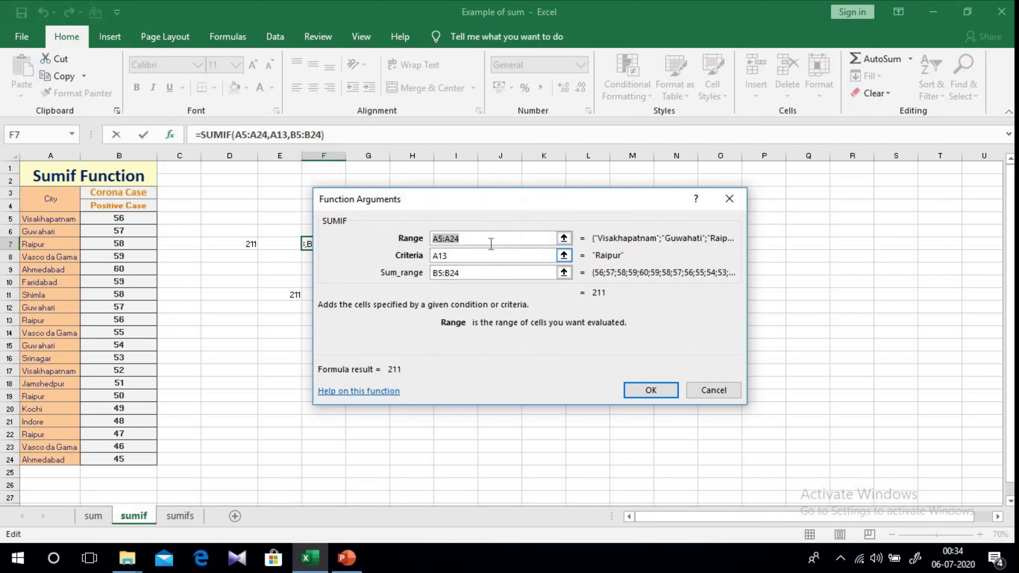
click(727, 198)
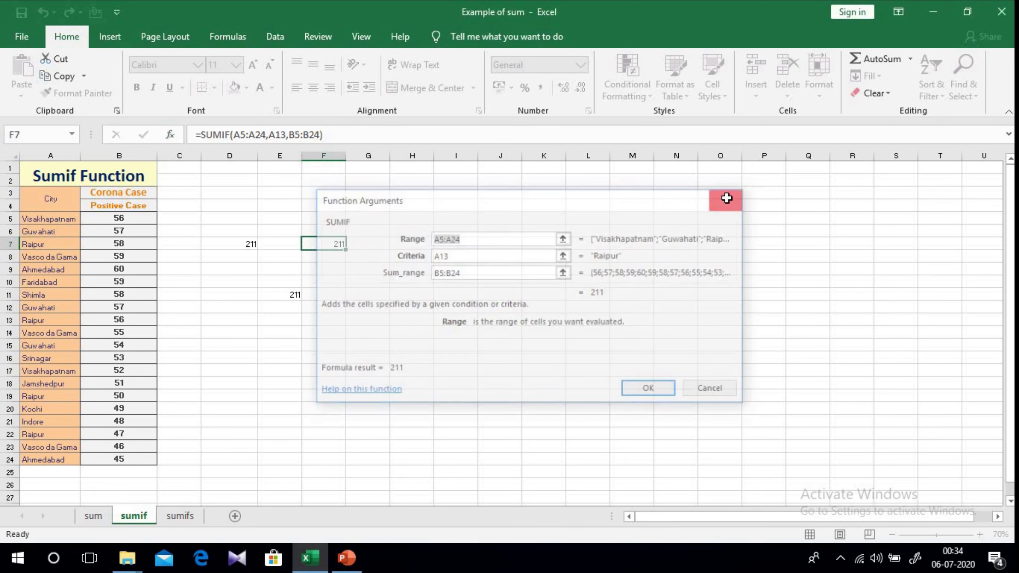
- On the sumifs sheet, start =SUMIFS in F7 and bring up its Function Arguments
click(189, 515)
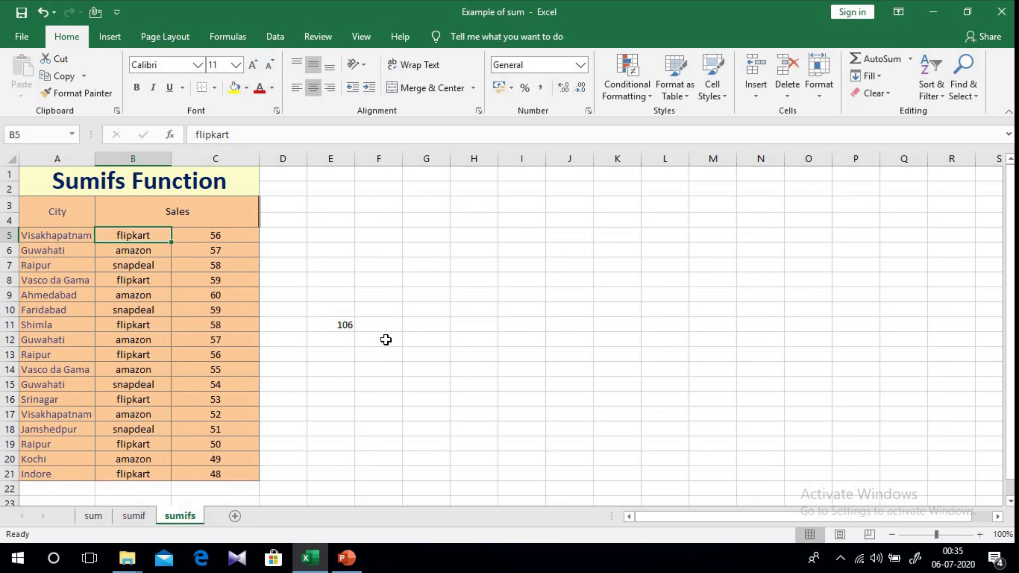
click(380, 264)
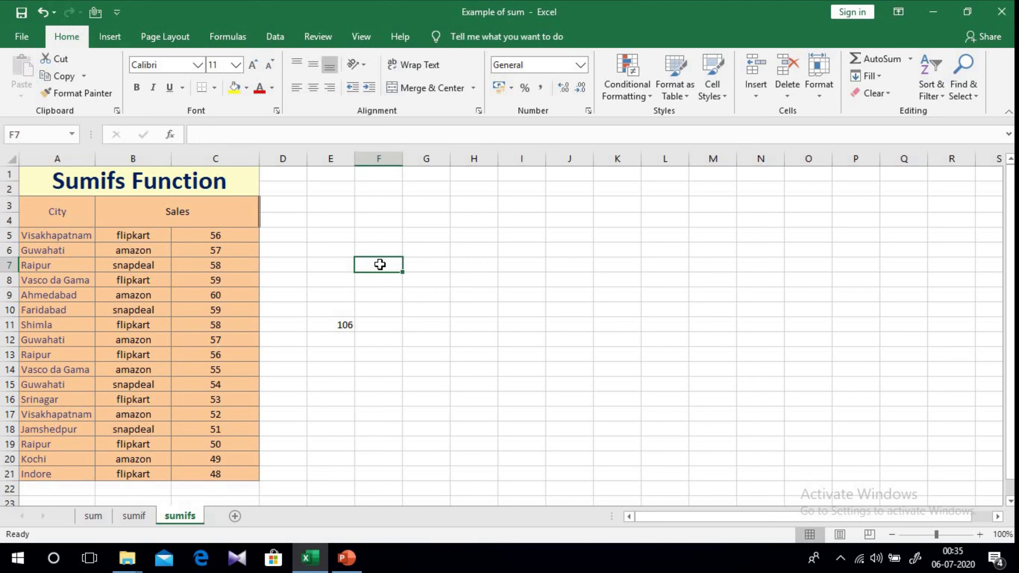
text(=)
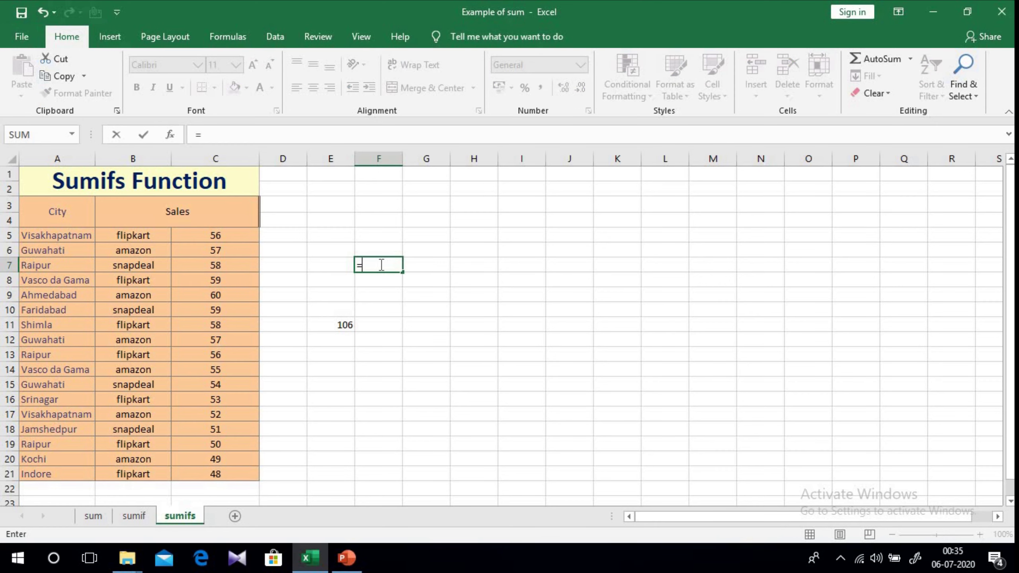
text(sumi)
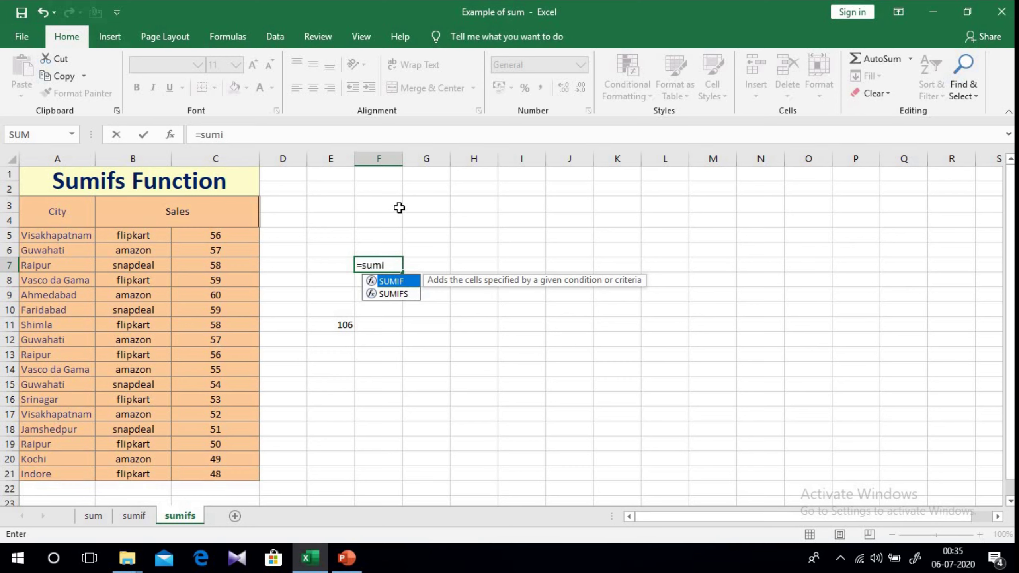
double_click(396, 293)
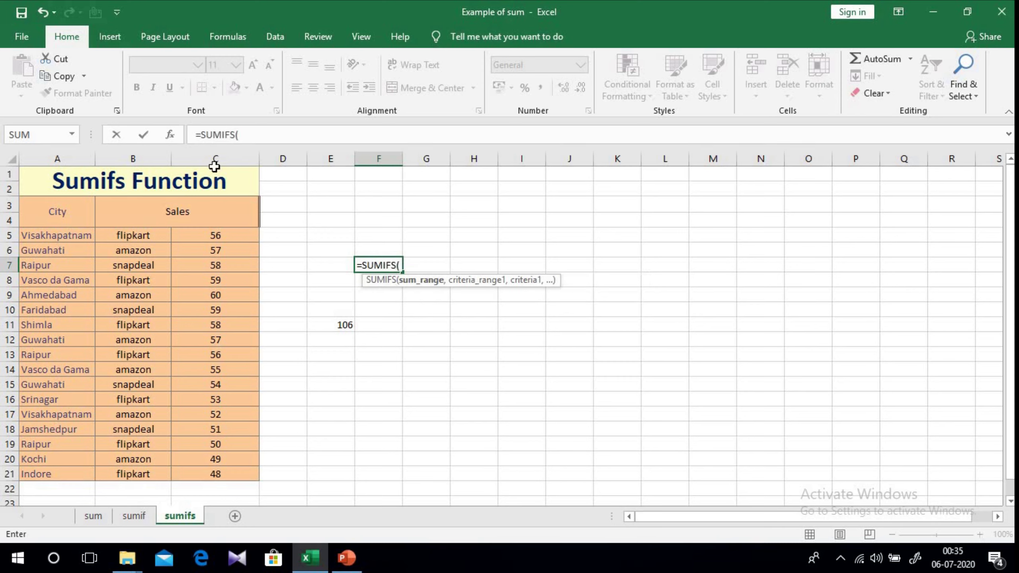
click(172, 137)
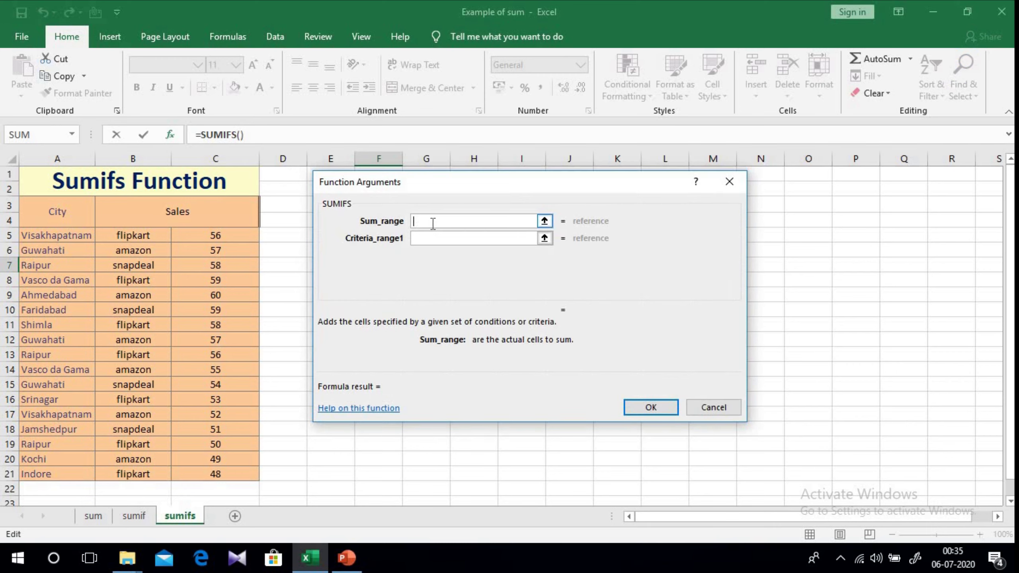
- Fill SUMIFS with Sum_range C5:C21, Criteria_range1 A5:A21, Criteria1 A7 (Raipur), giving 164
click(545, 221)
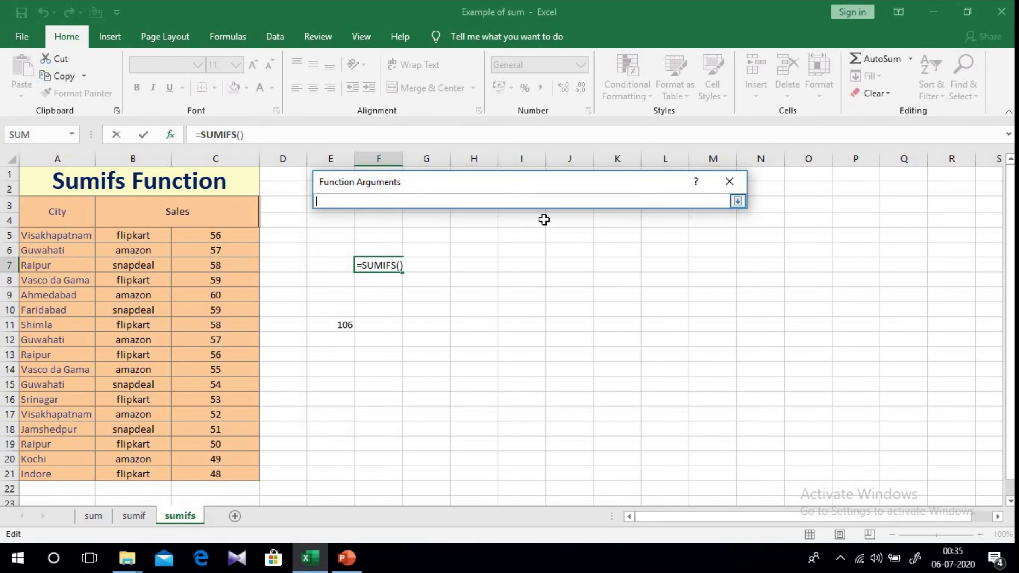
drag(217, 235, 215, 475)
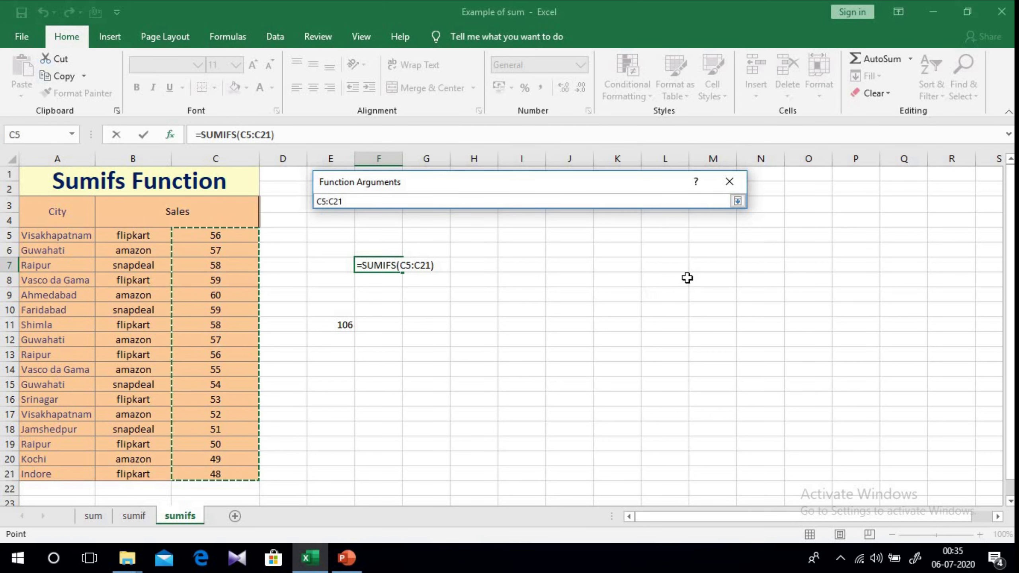
click(738, 201)
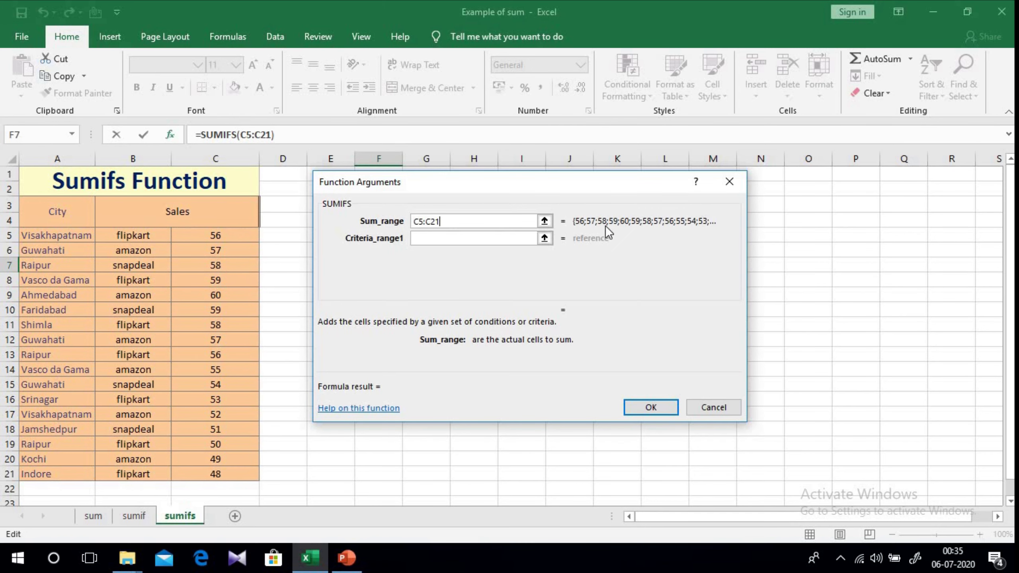
click(545, 238)
drag(51, 235, 52, 474)
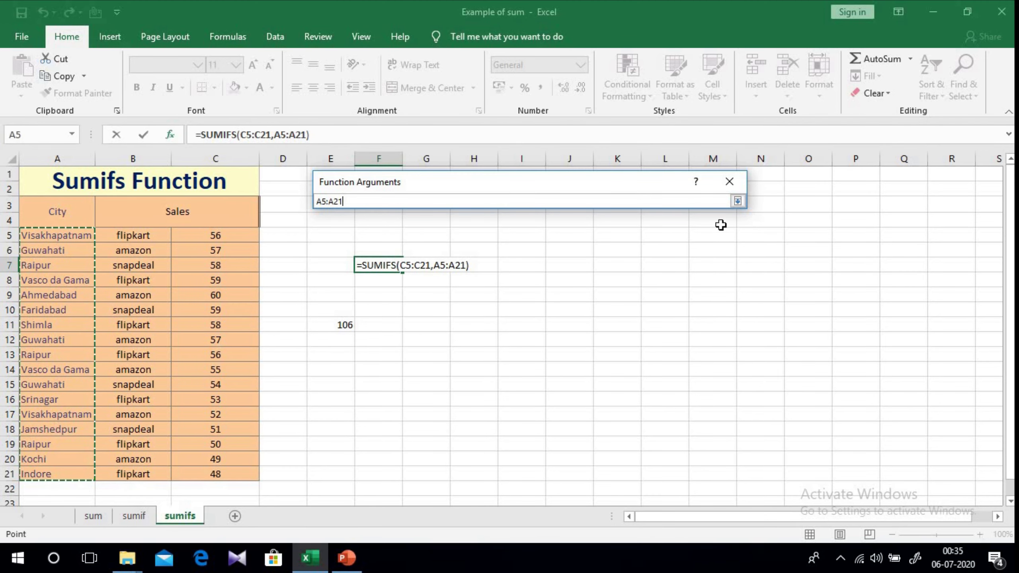
click(738, 202)
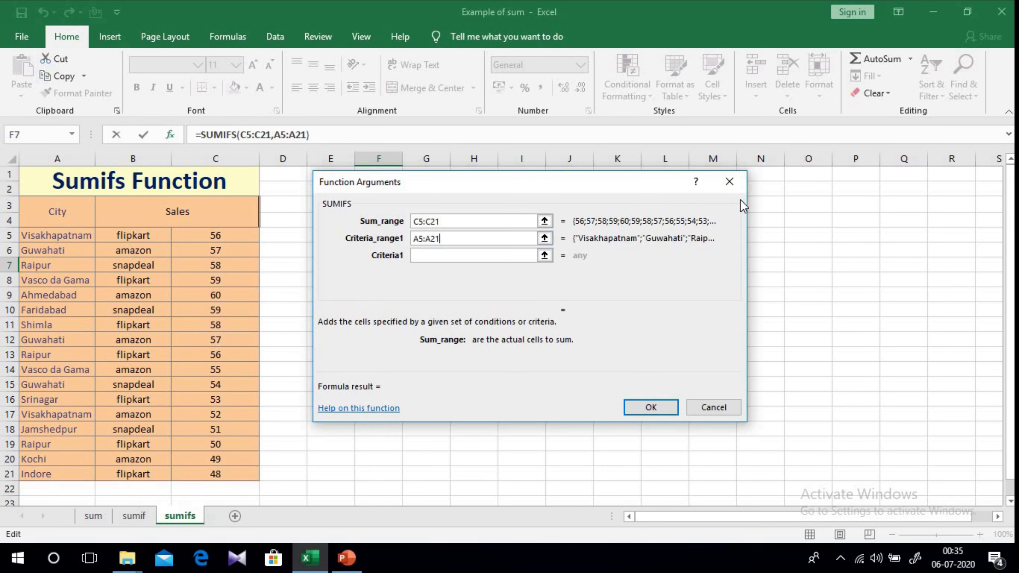
click(545, 255)
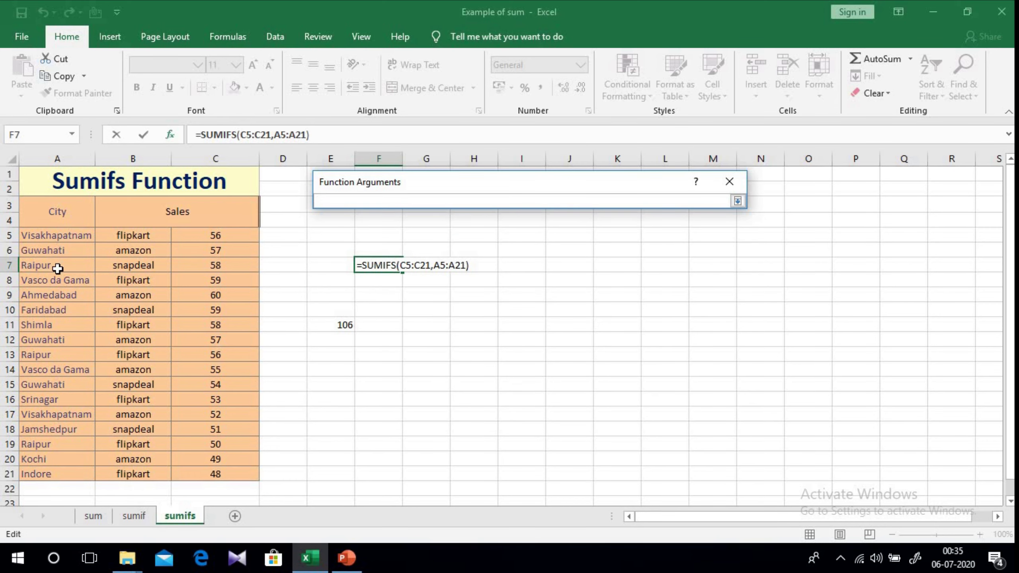
click(45, 266)
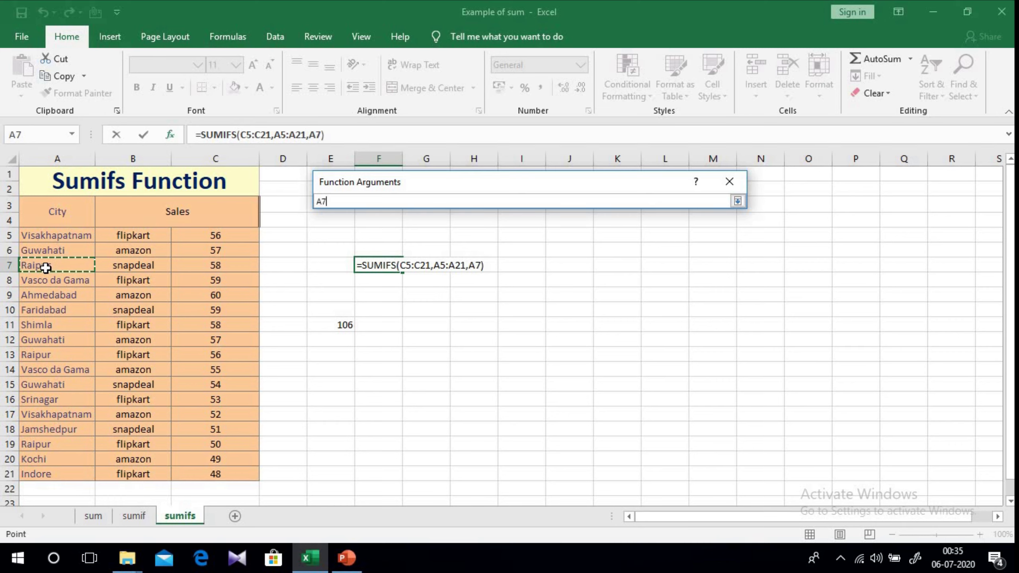
click(738, 201)
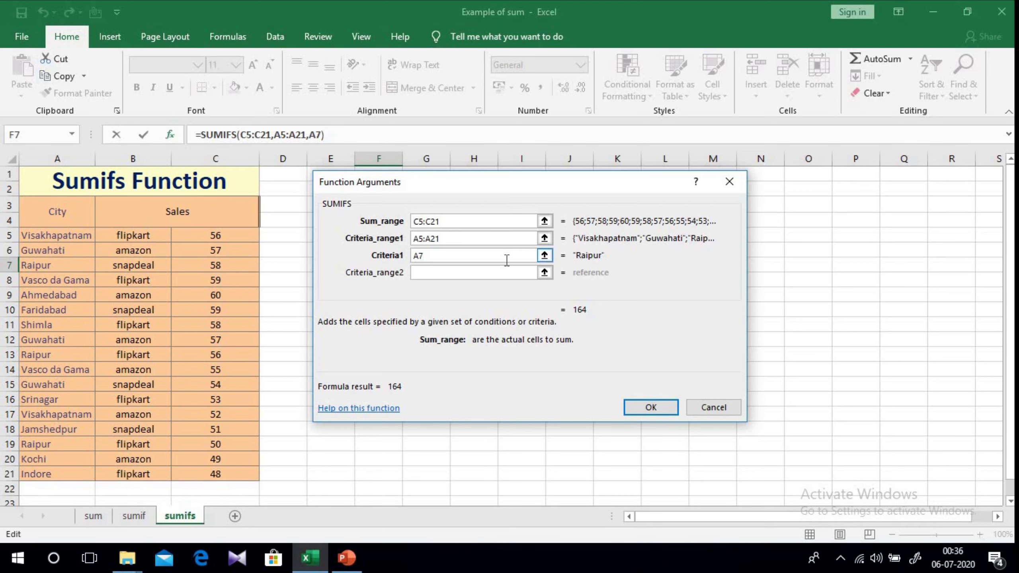
click(650, 407)
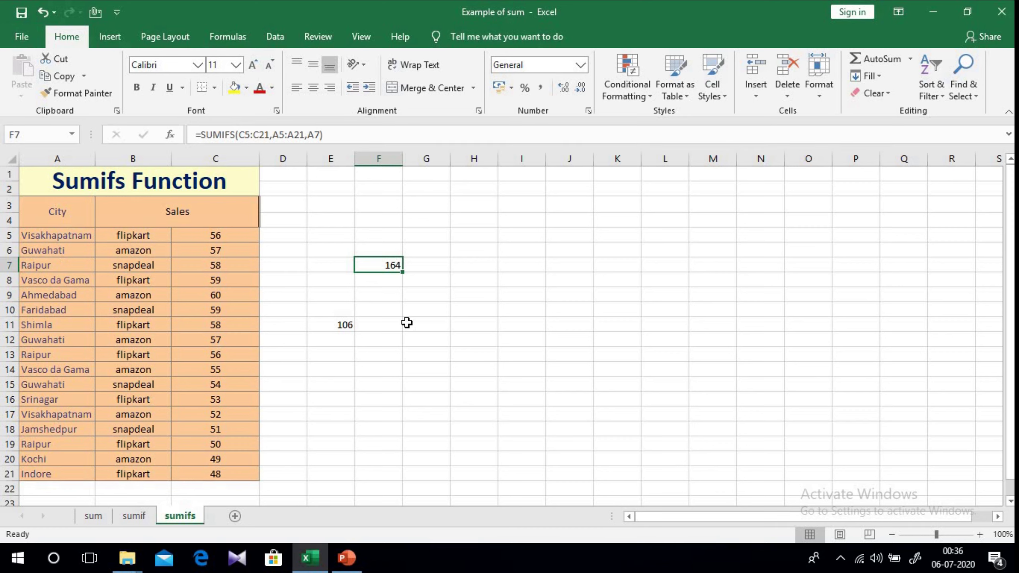
- Enter =C7+C13+C19 in G10 to verify the 164 total, then reselect F7
click(427, 307)
text(=)
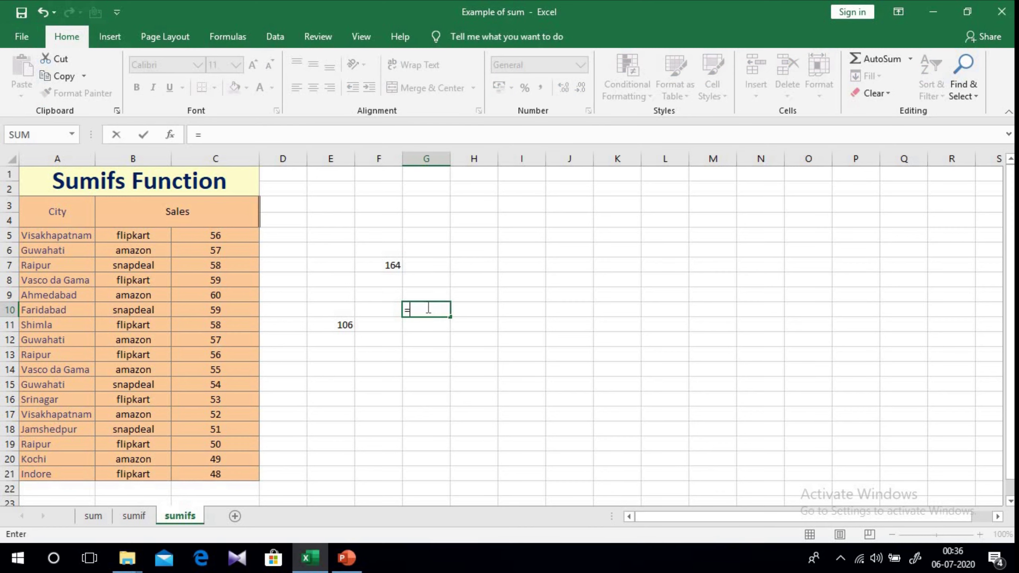
click(212, 265)
text(+)
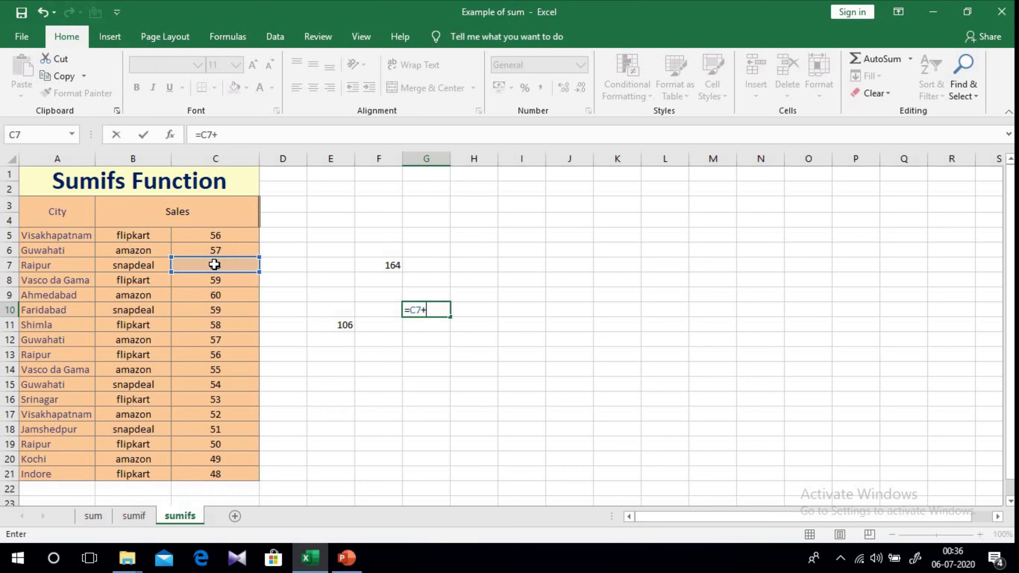
click(231, 355)
text(+)
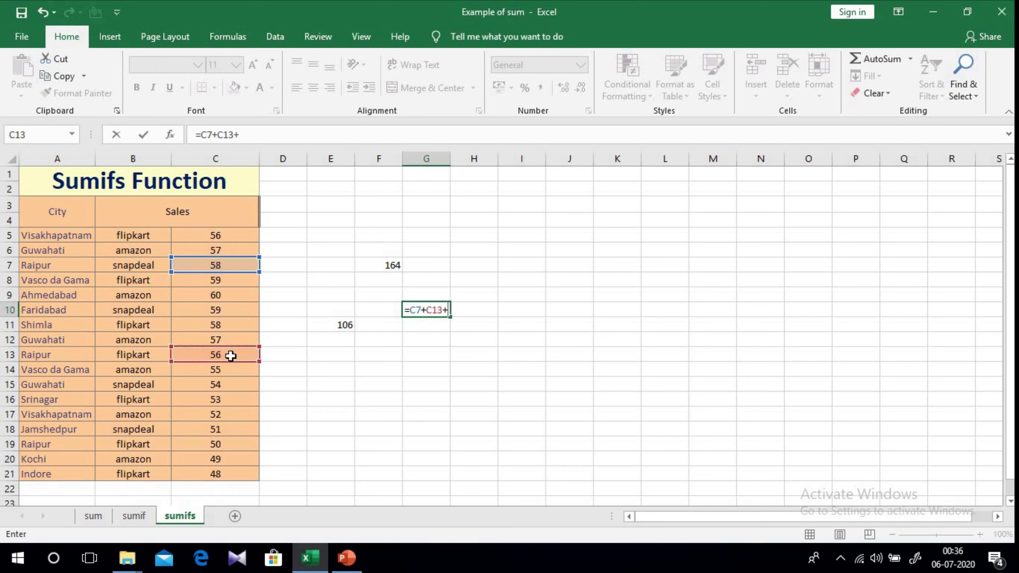
click(223, 445)
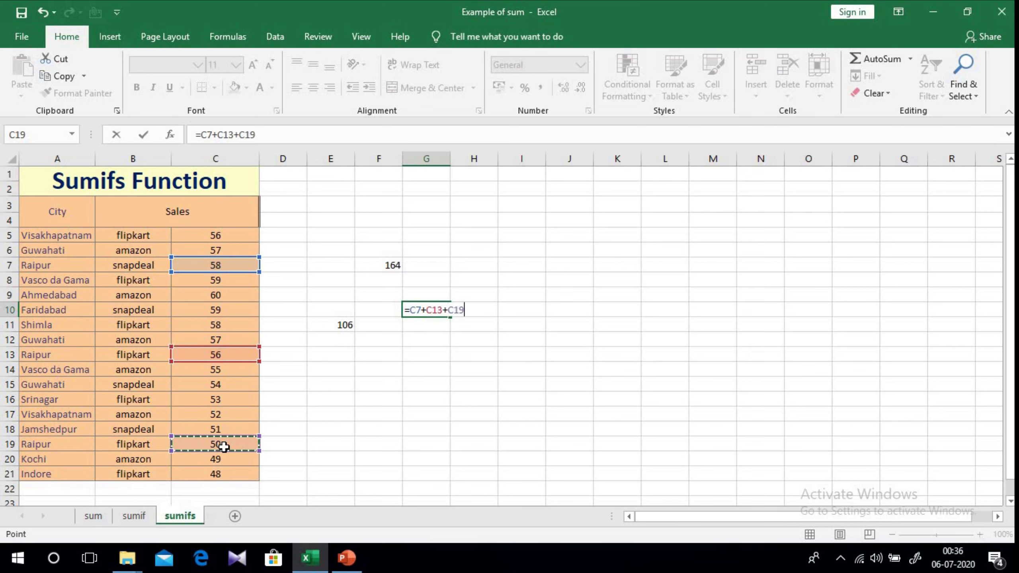
key(Return)
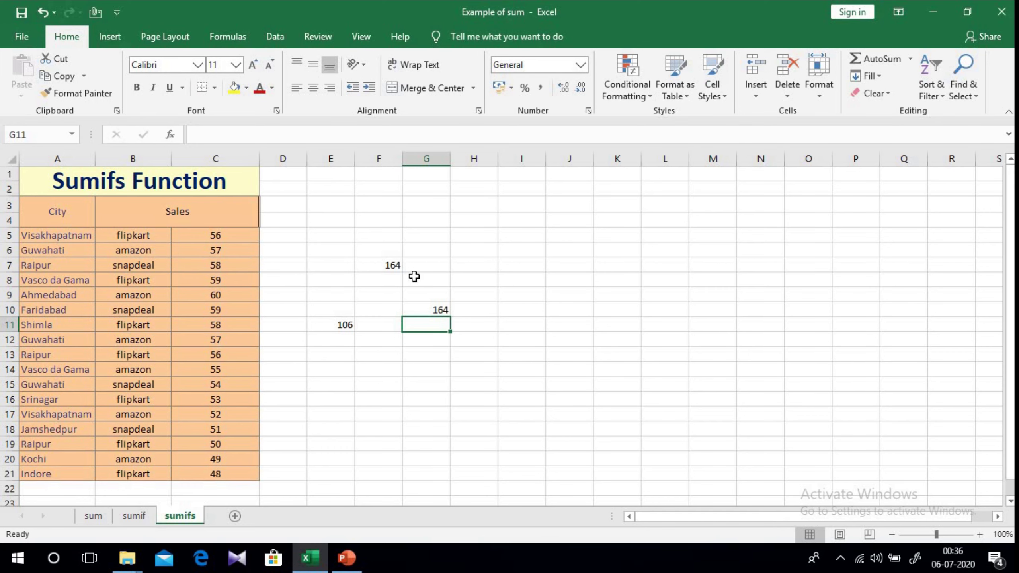
click(387, 264)
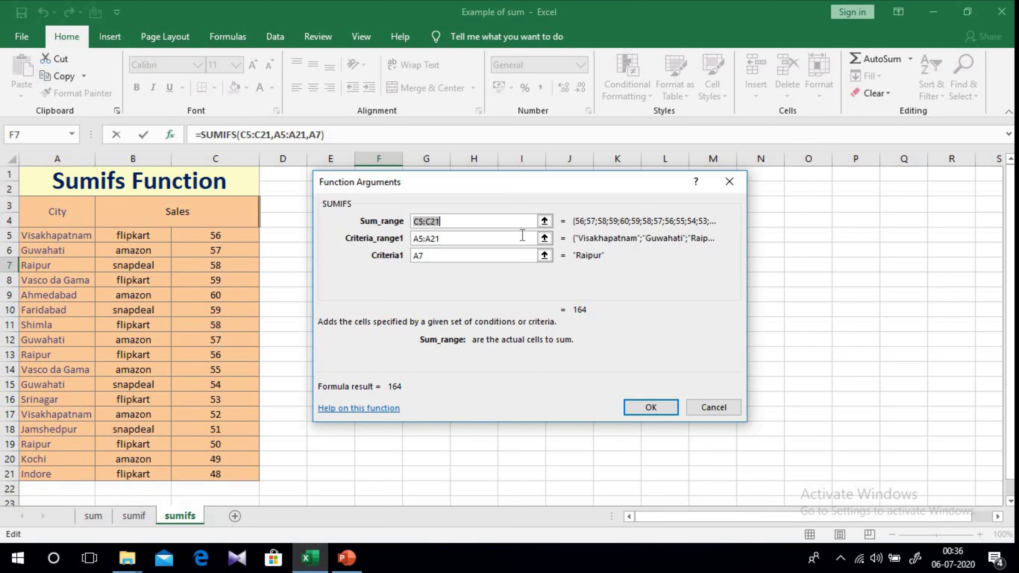
- Close F7's arguments, start a new =SUMIFS in G7, and bring up its empty arguments
click(728, 184)
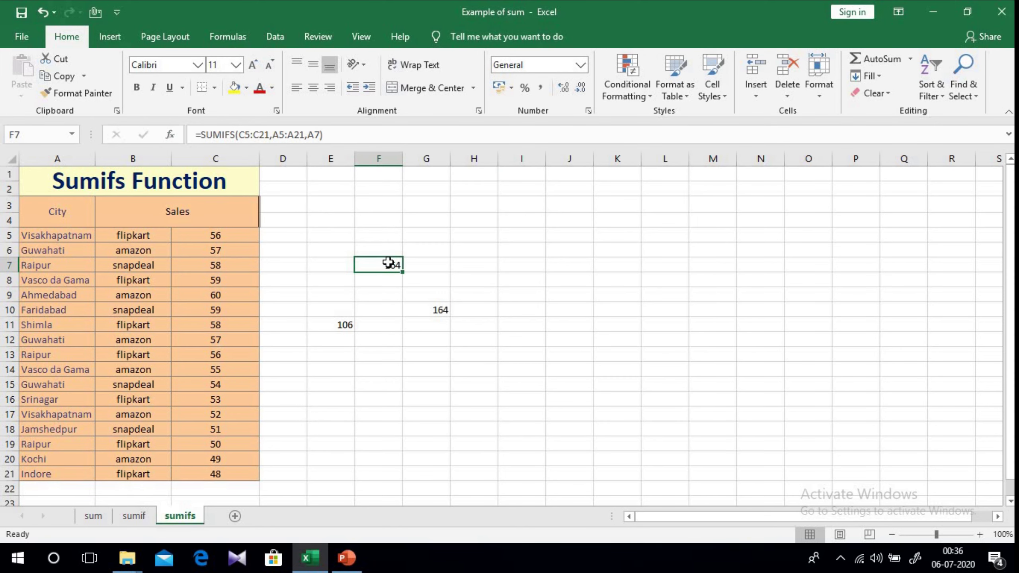
click(437, 264)
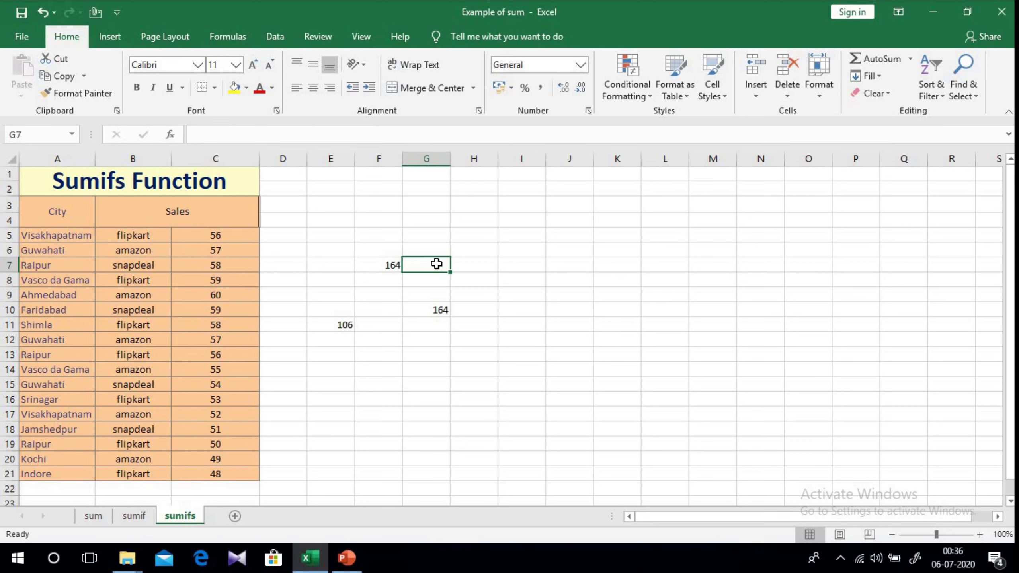
text(=)
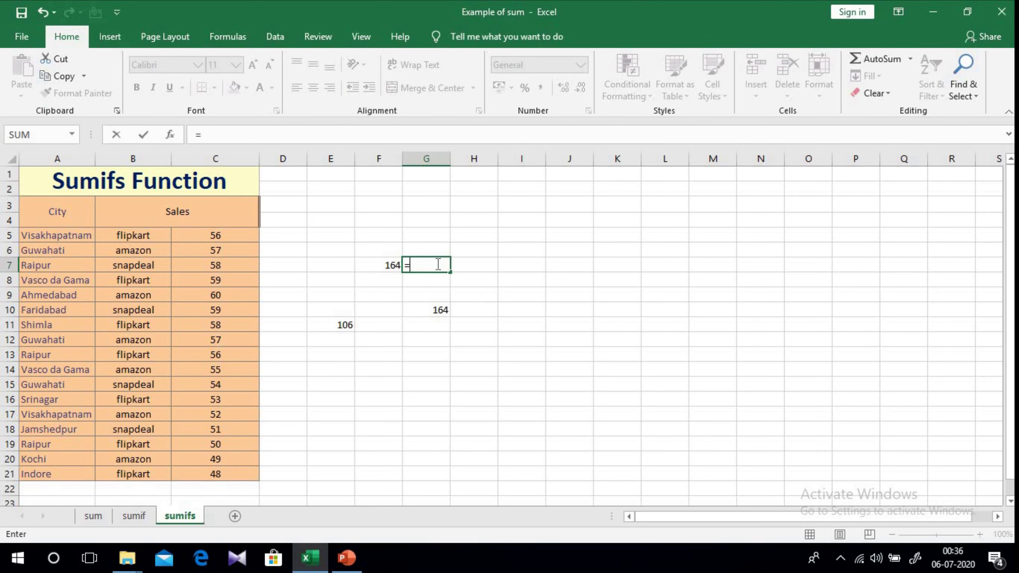
text(s)
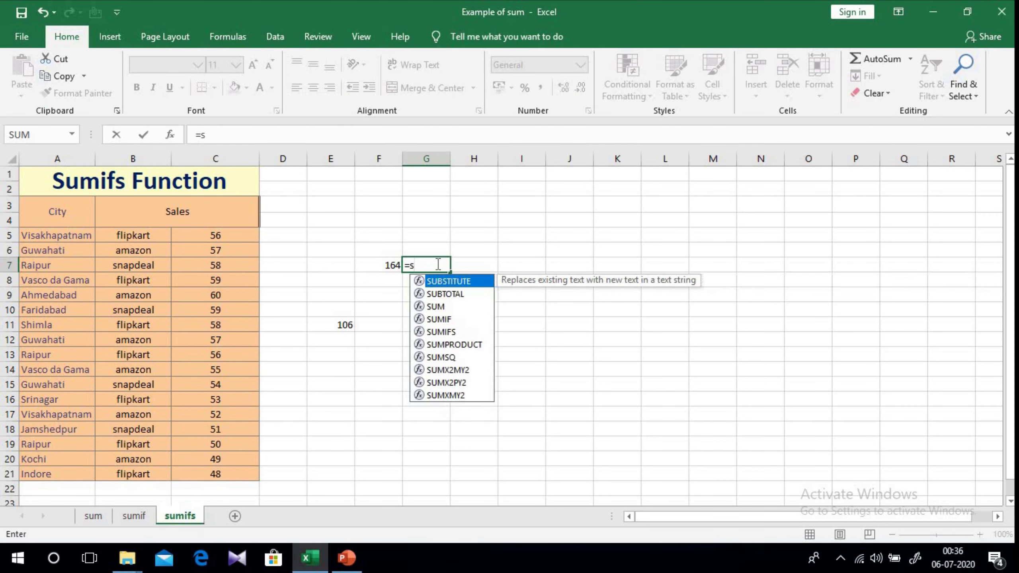
text(umif)
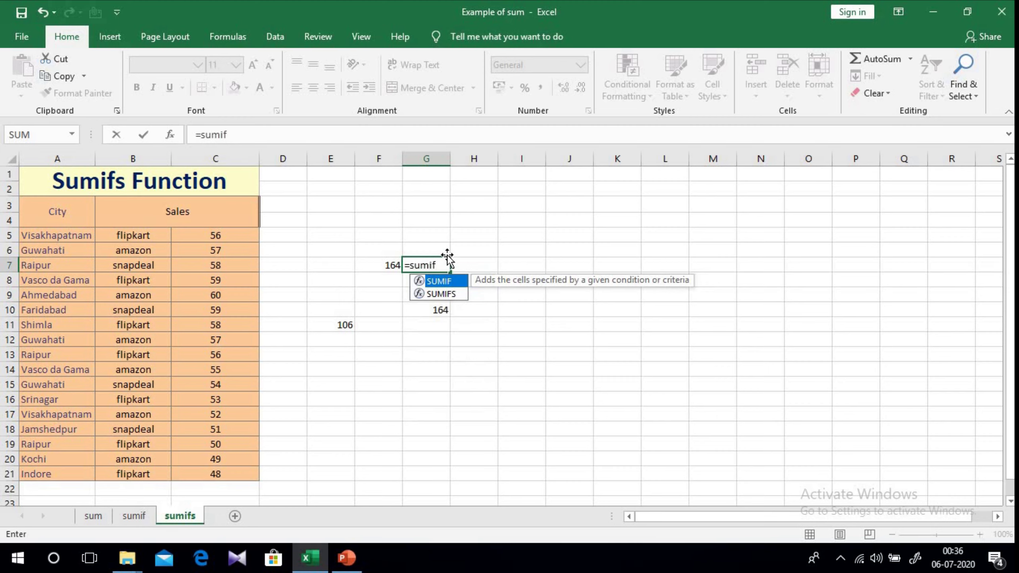
double_click(451, 293)
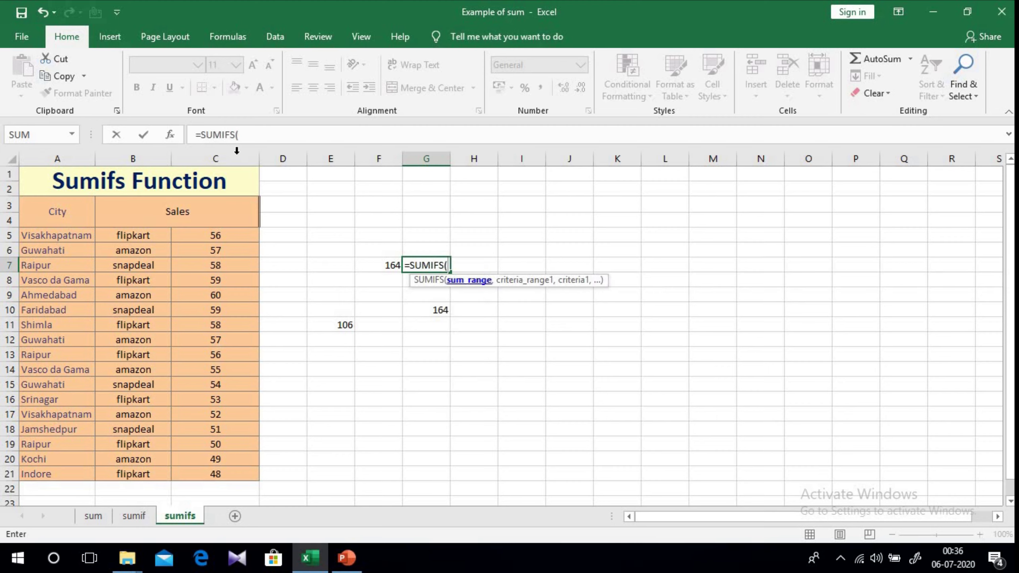
key(ctrl+a)
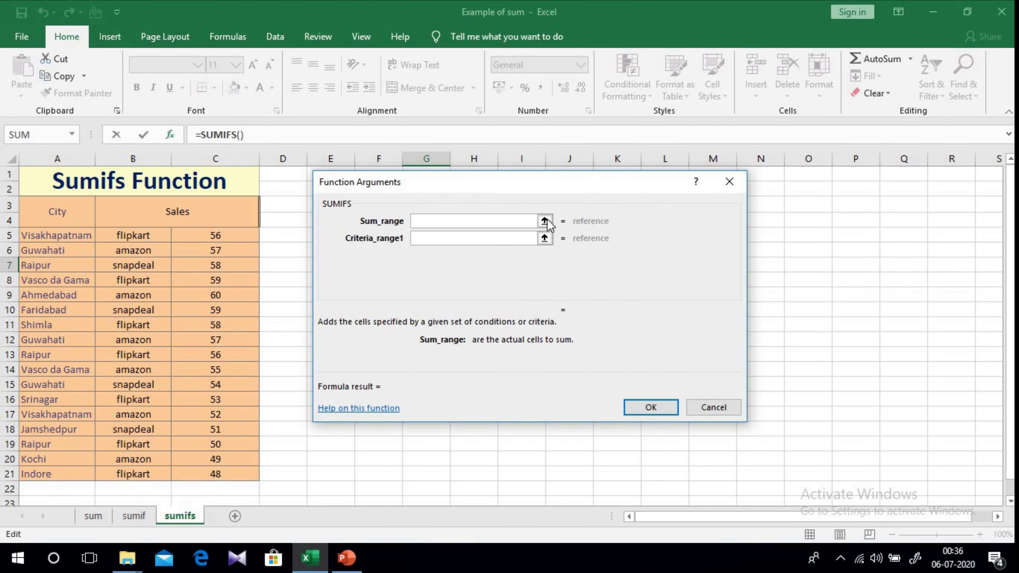
- Set Sum_range C5:C21, Criteria_range1 A5:A21 and Criteria1 A7 (Raipur) for the G7 SUMIFS
click(270, 250)
drag(215, 235, 216, 475)
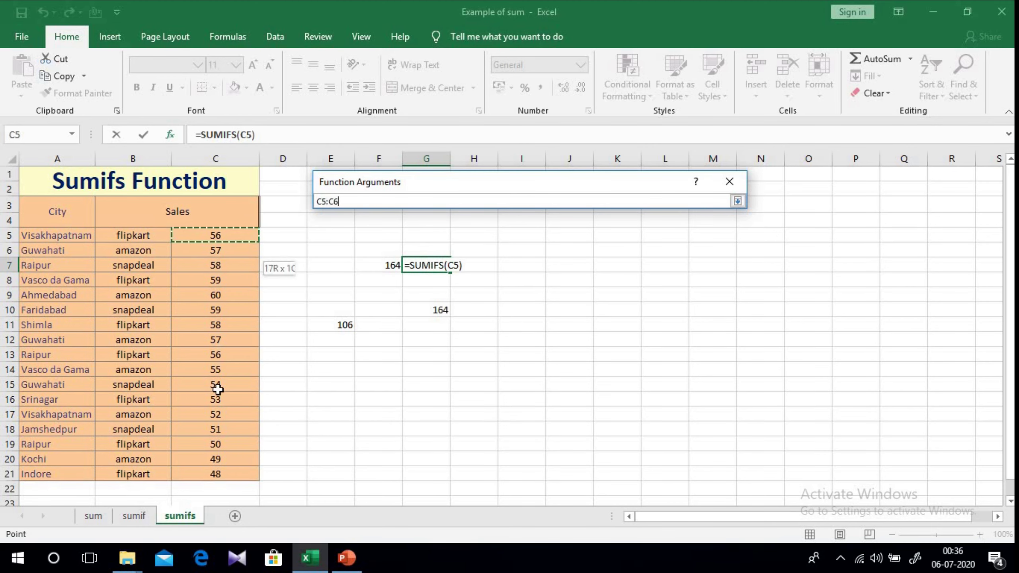
click(737, 200)
click(544, 238)
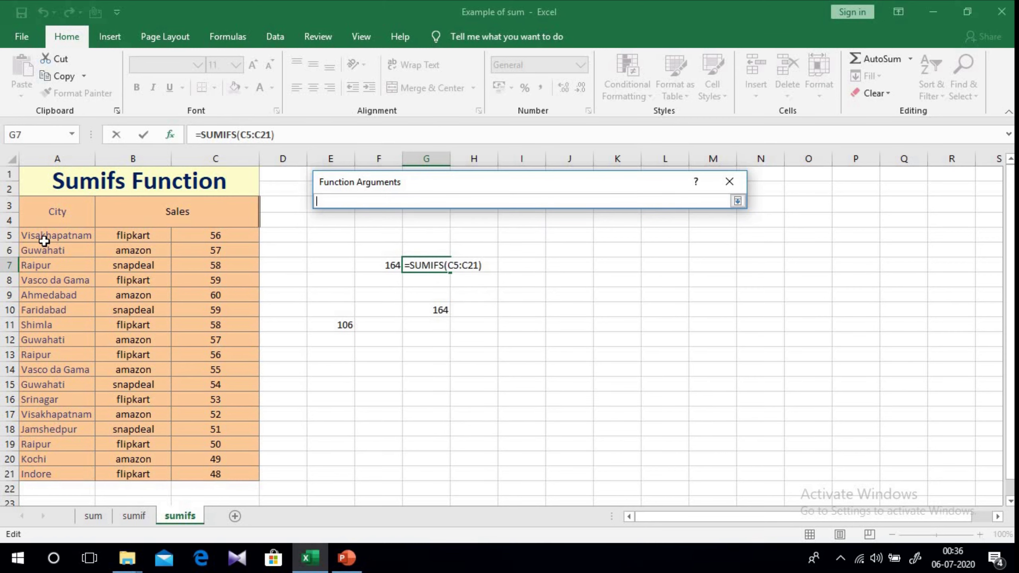
drag(44, 240, 60, 474)
click(737, 200)
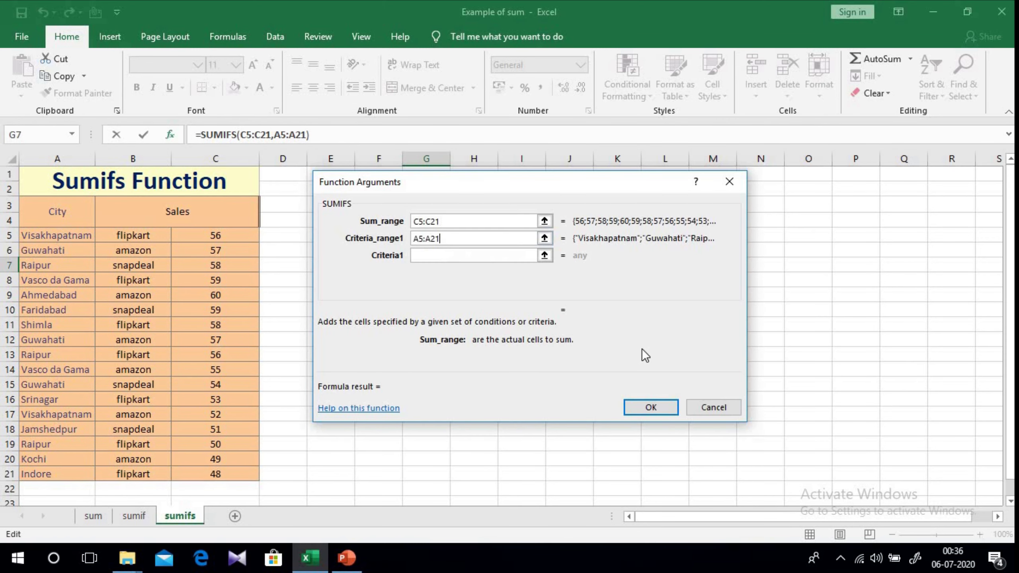
click(545, 256)
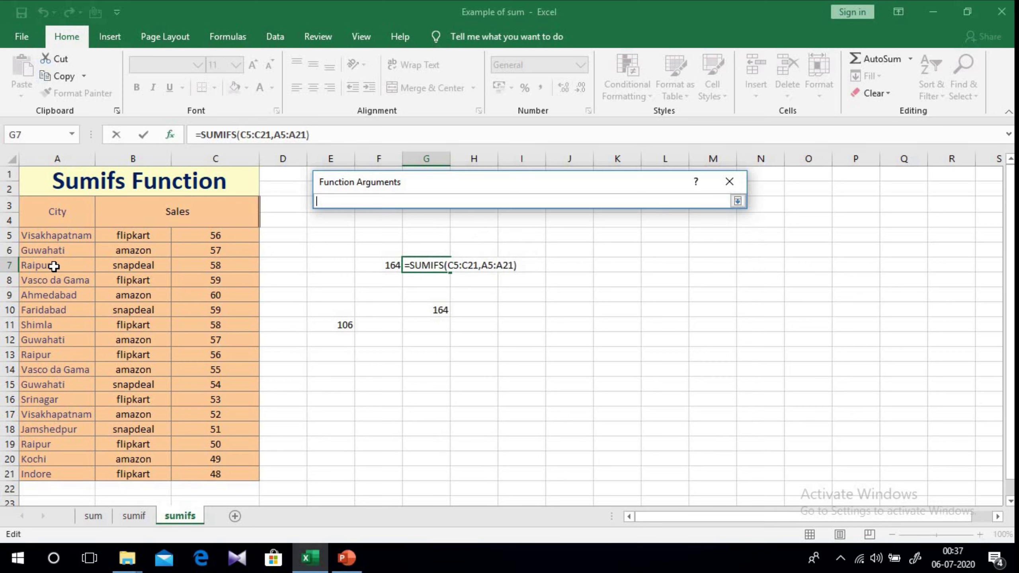
click(53, 266)
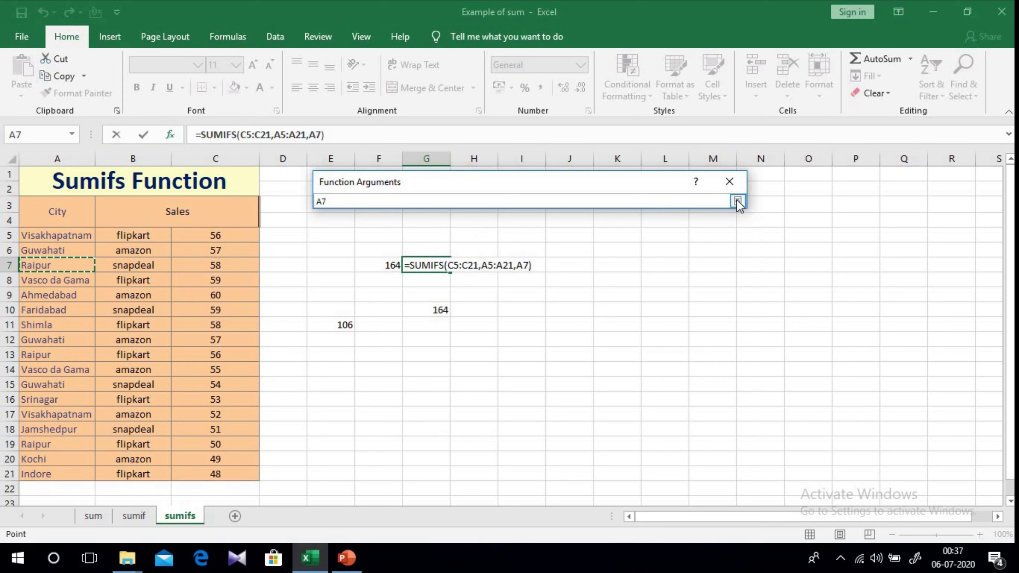
click(737, 201)
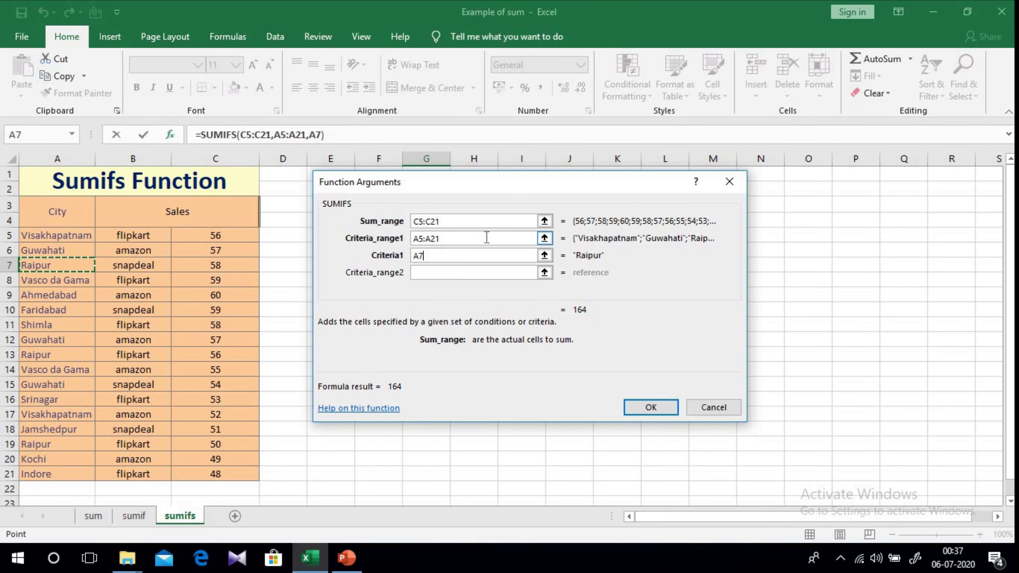
- Add Criteria_range2 B5:B21 and Criteria2 B8 (flipkart), and confirm the 106 result
click(545, 273)
drag(130, 238, 133, 474)
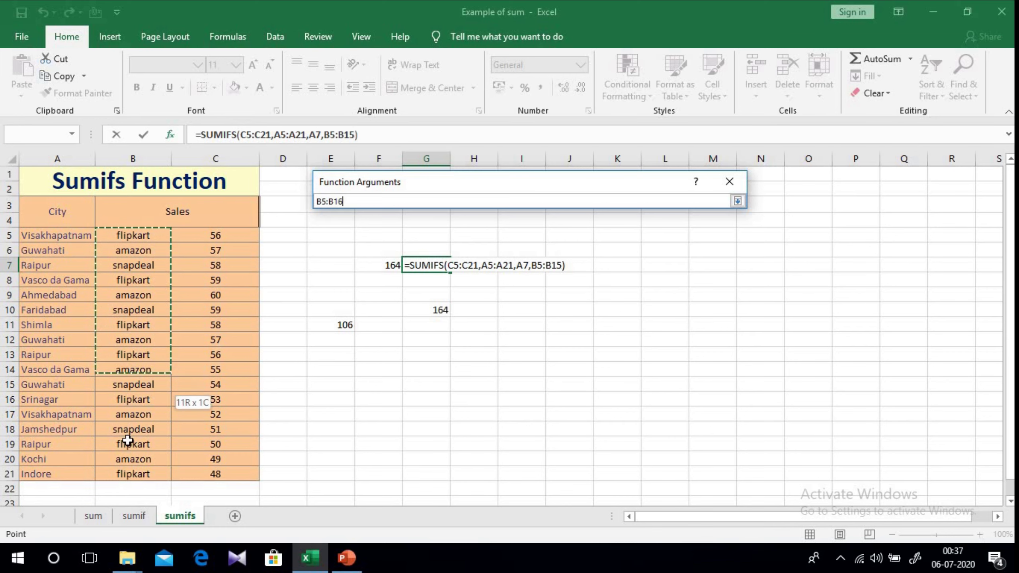
click(738, 201)
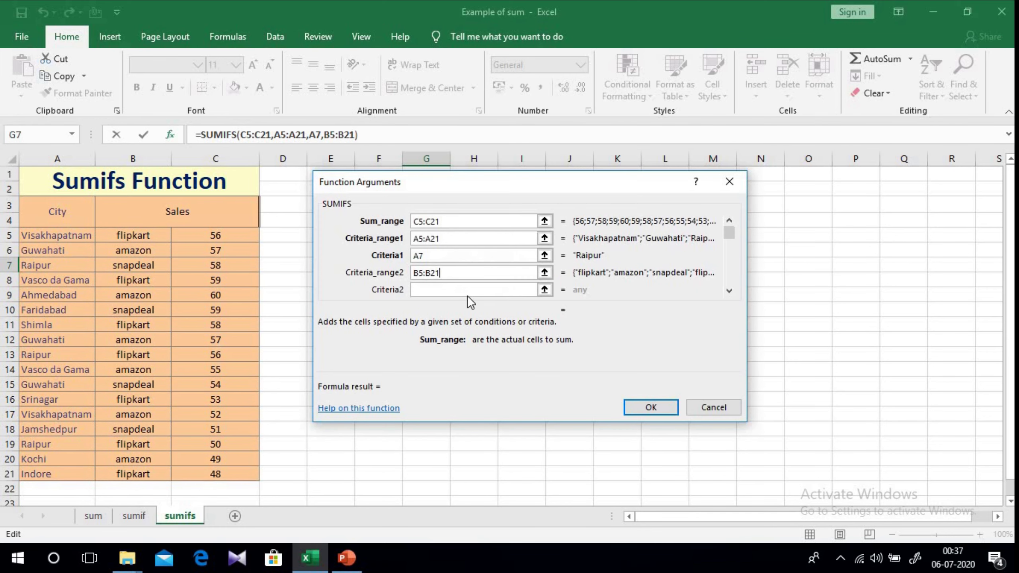
click(544, 289)
click(133, 278)
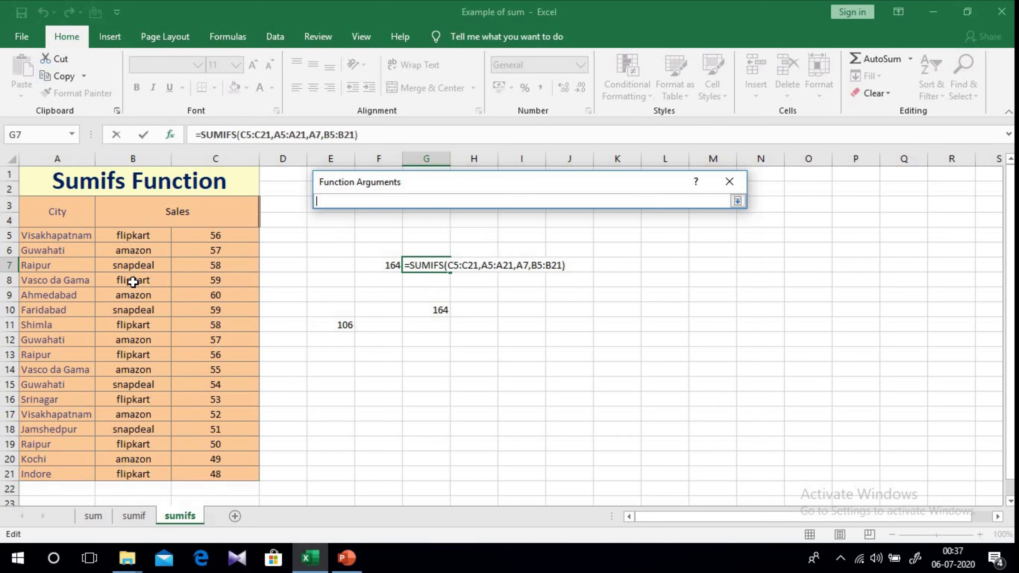
click(738, 200)
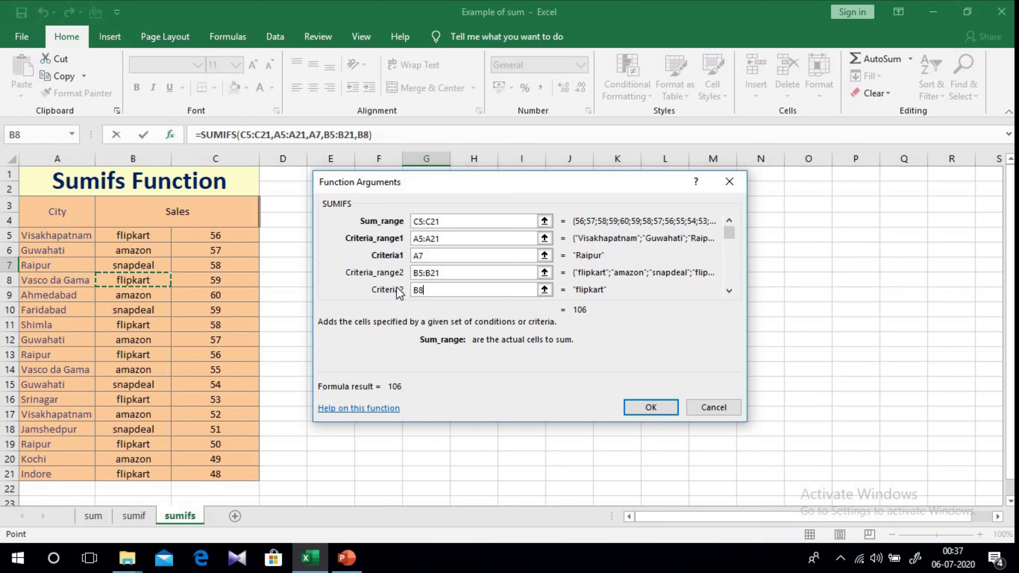
click(661, 406)
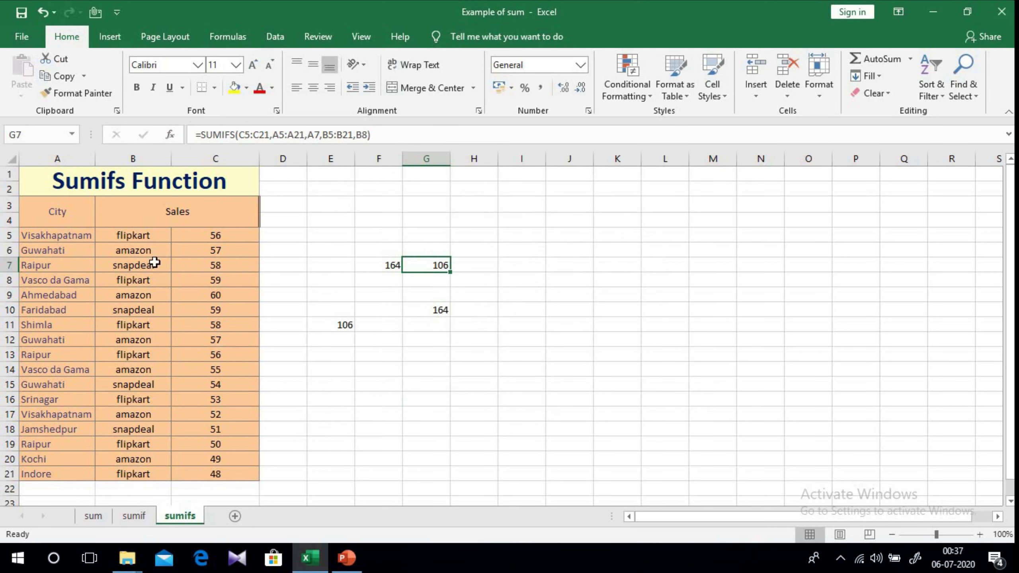
- Locate the Raipur flipkart rows 13 and 19 and their sales values
click(39, 266)
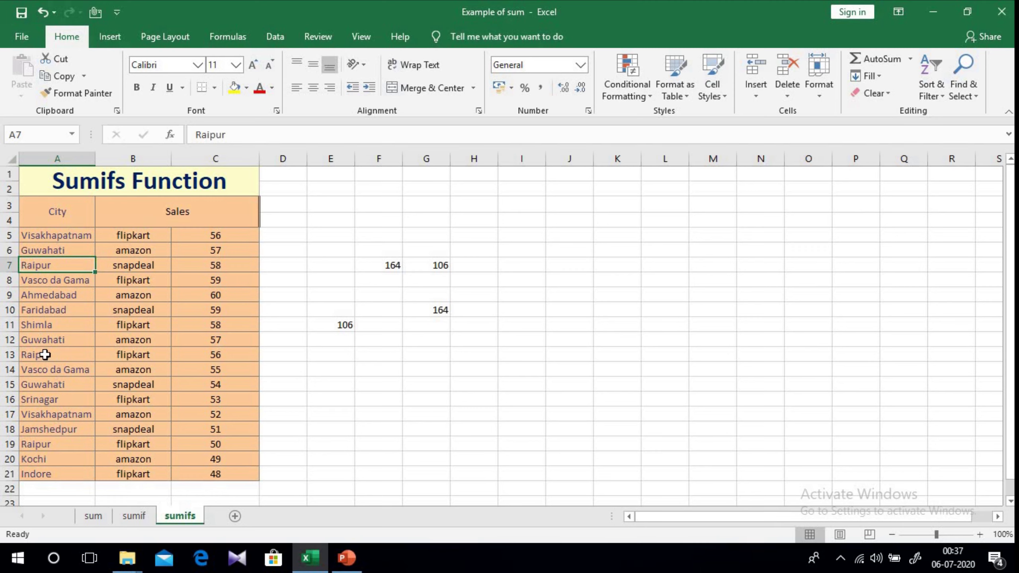
drag(43, 353, 133, 353)
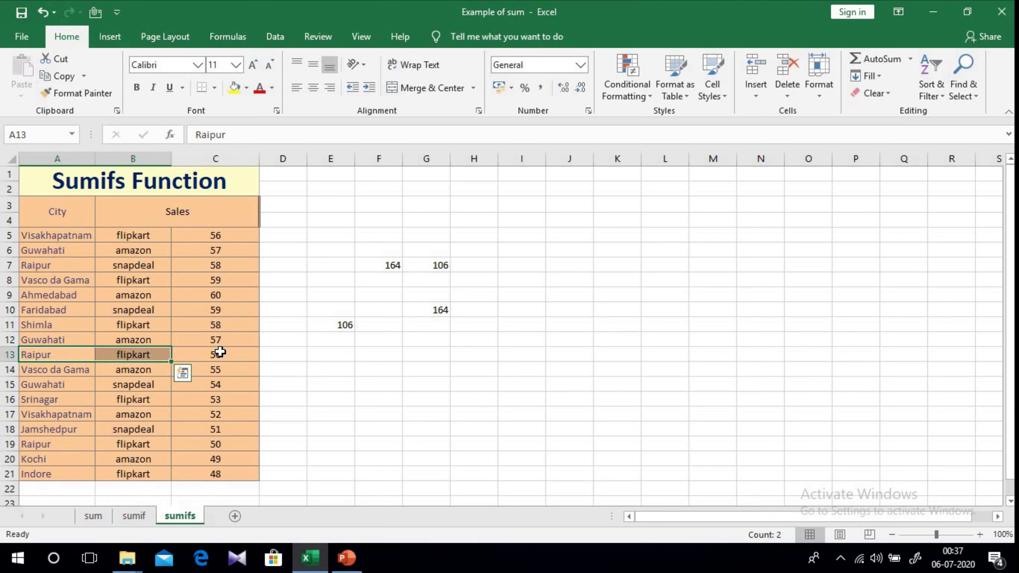
click(55, 381)
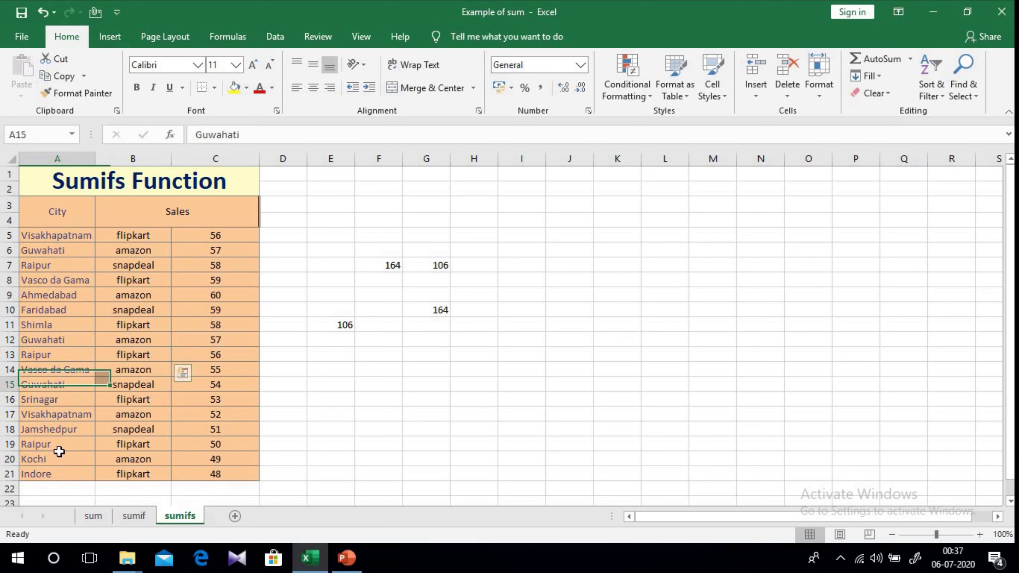
drag(47, 441, 129, 443)
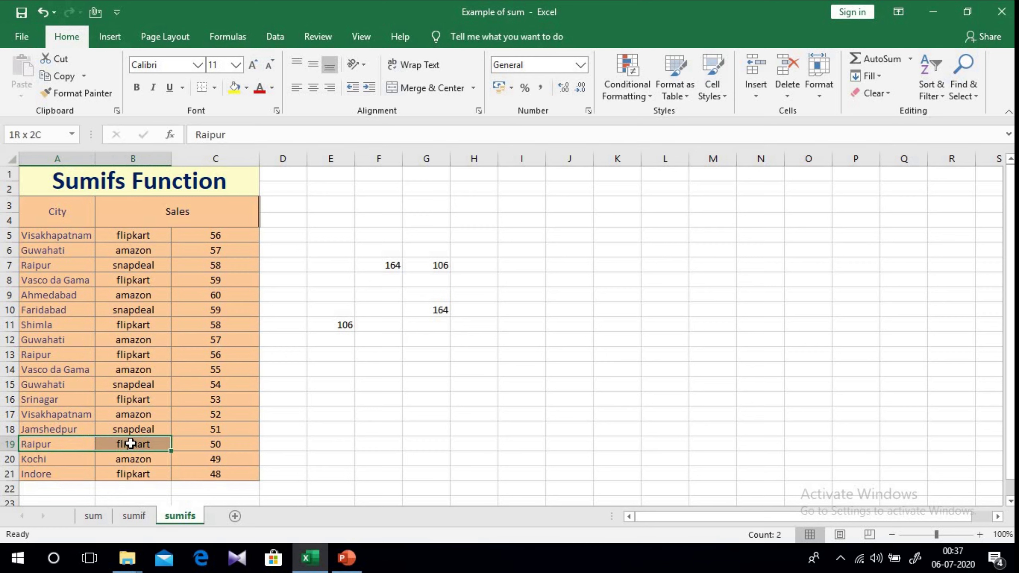
click(216, 444)
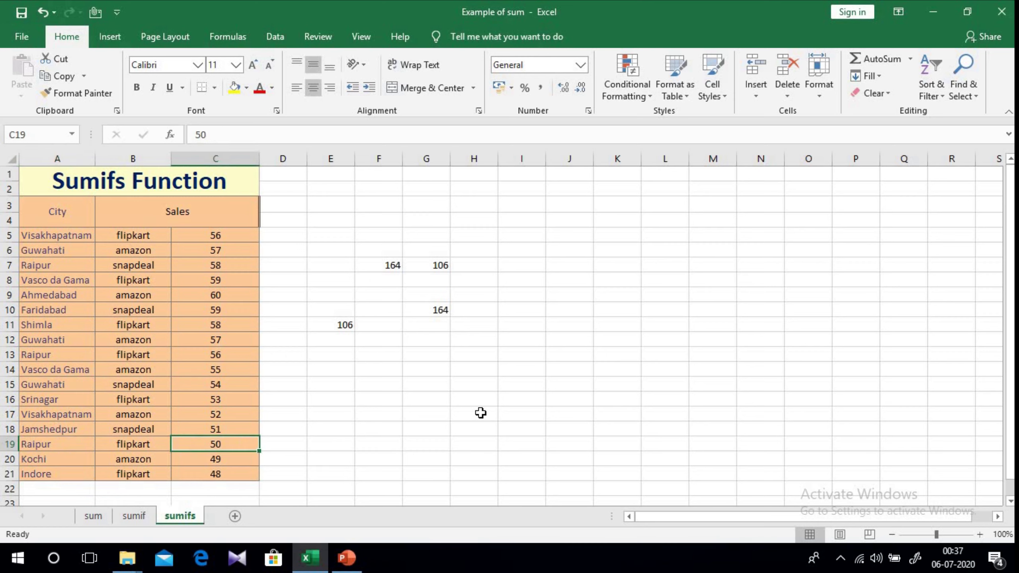
- Enter =56+50 in H14 and compare its 106 with G7's SUMIFS
click(491, 366)
text(=)
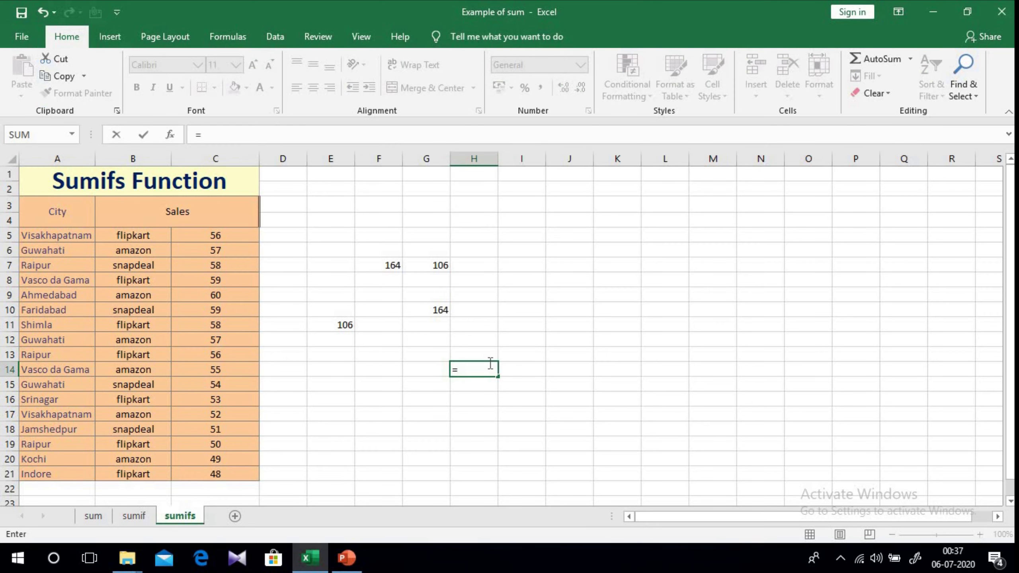
text(56)
text(+50)
key(Return)
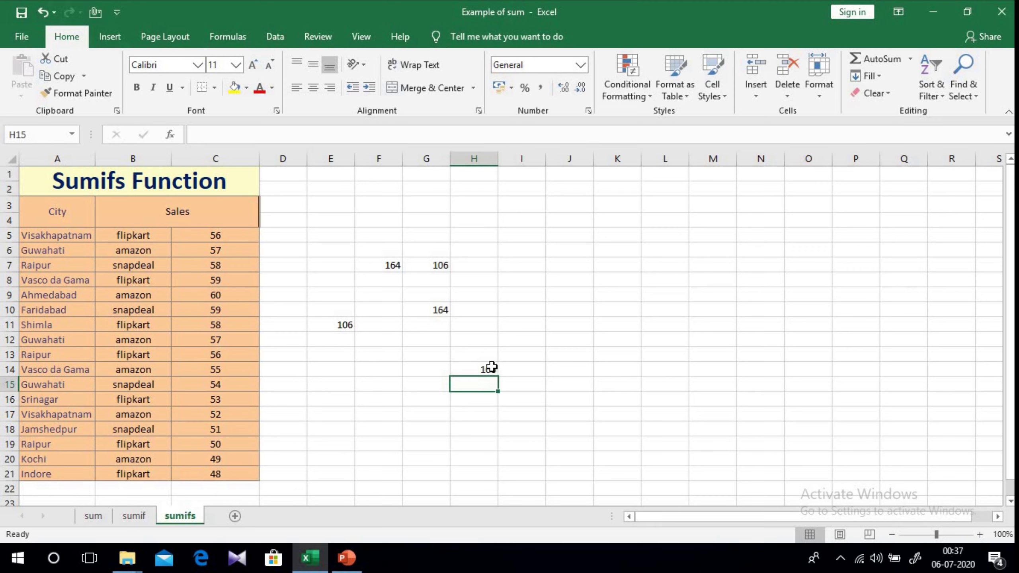
click(489, 367)
click(421, 264)
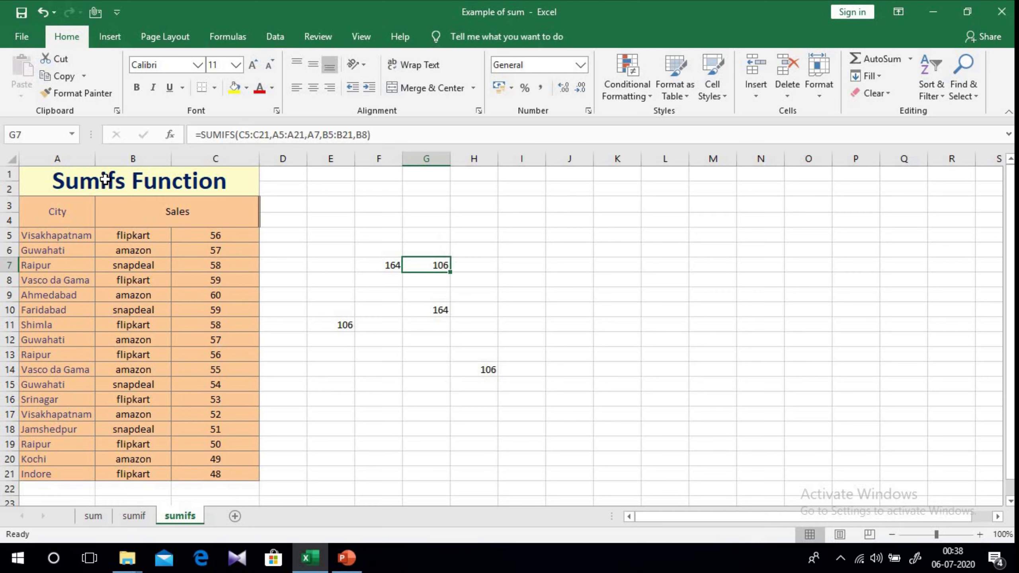
click(94, 517)
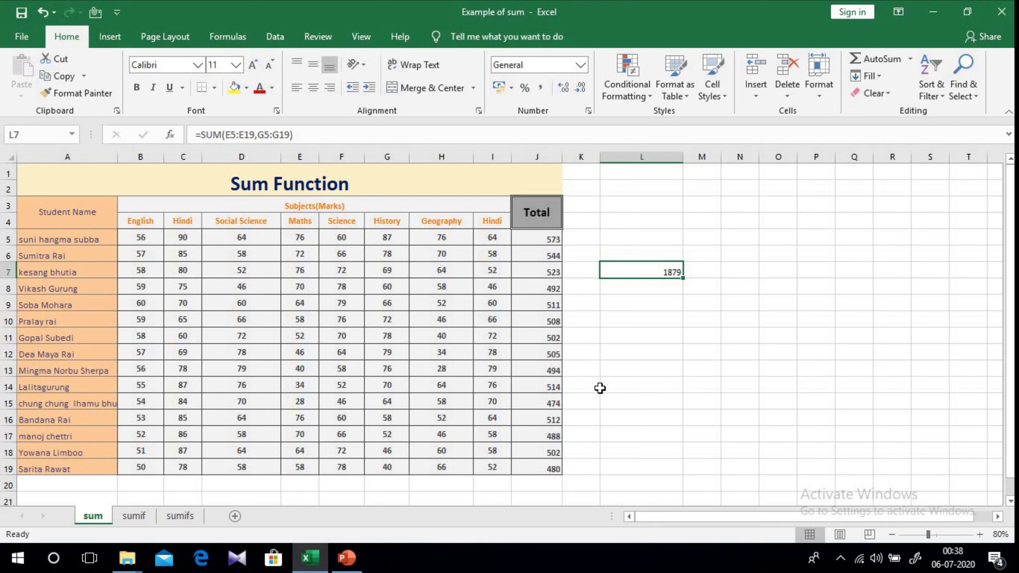
click(134, 518)
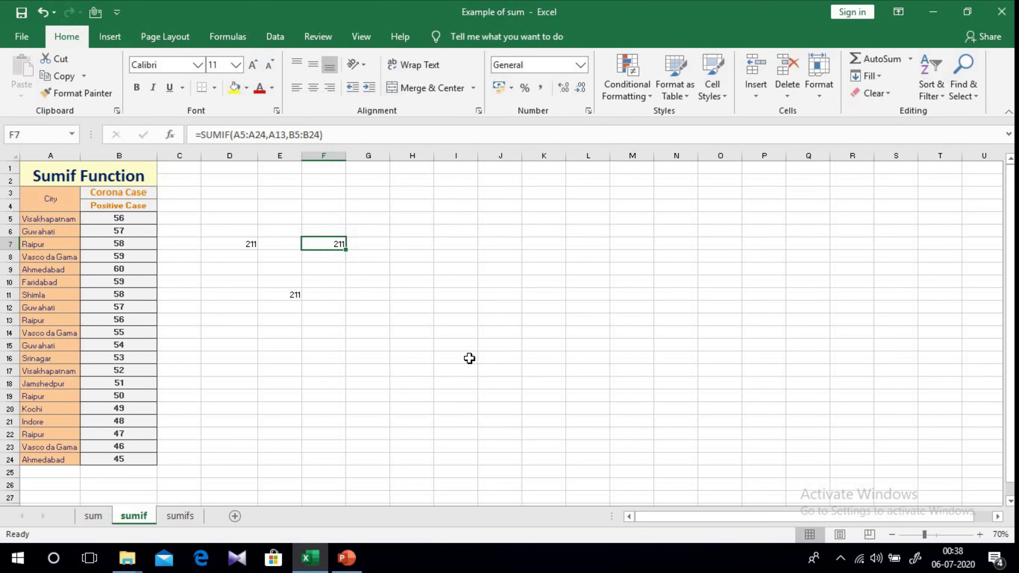
click(180, 516)
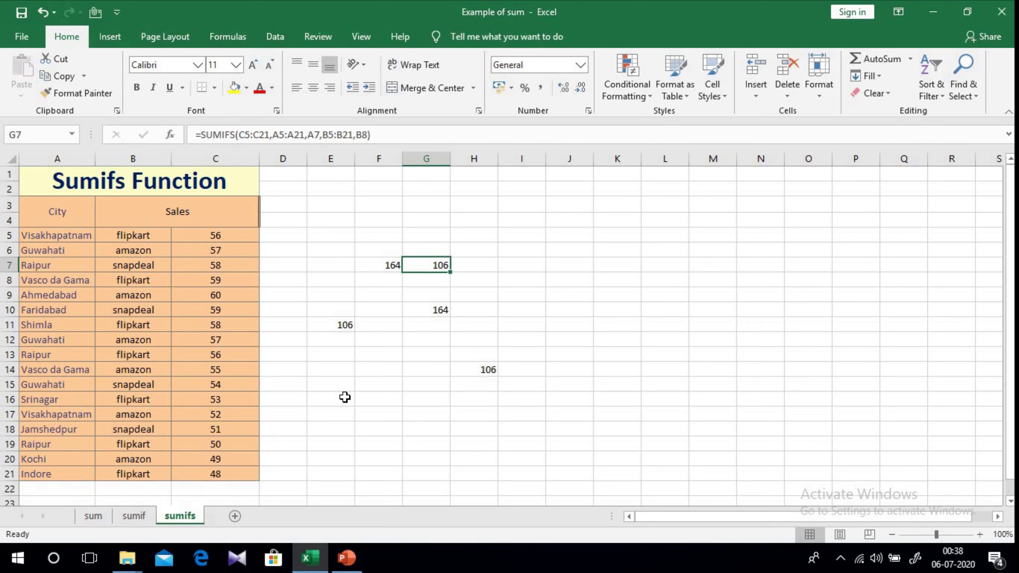